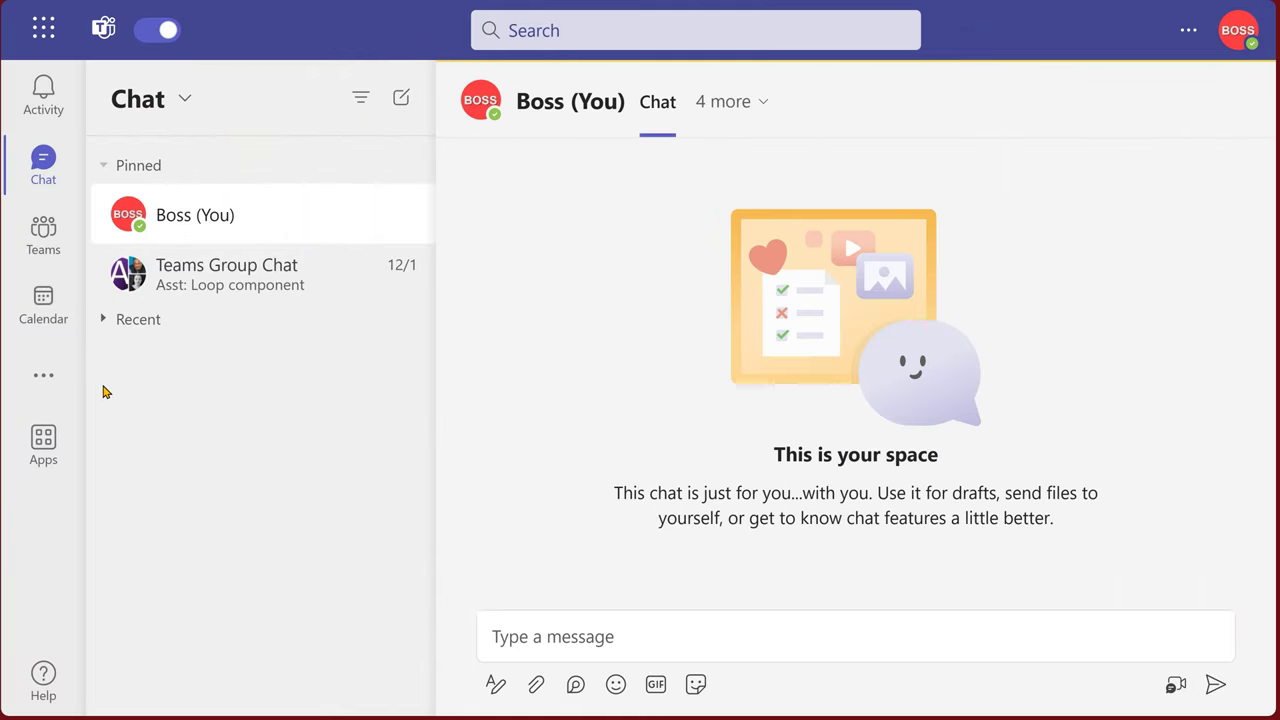
# - Open Planner from the extra apps, show its navigation pane, and pin it in Teams
pyautogui.click(64, 381)
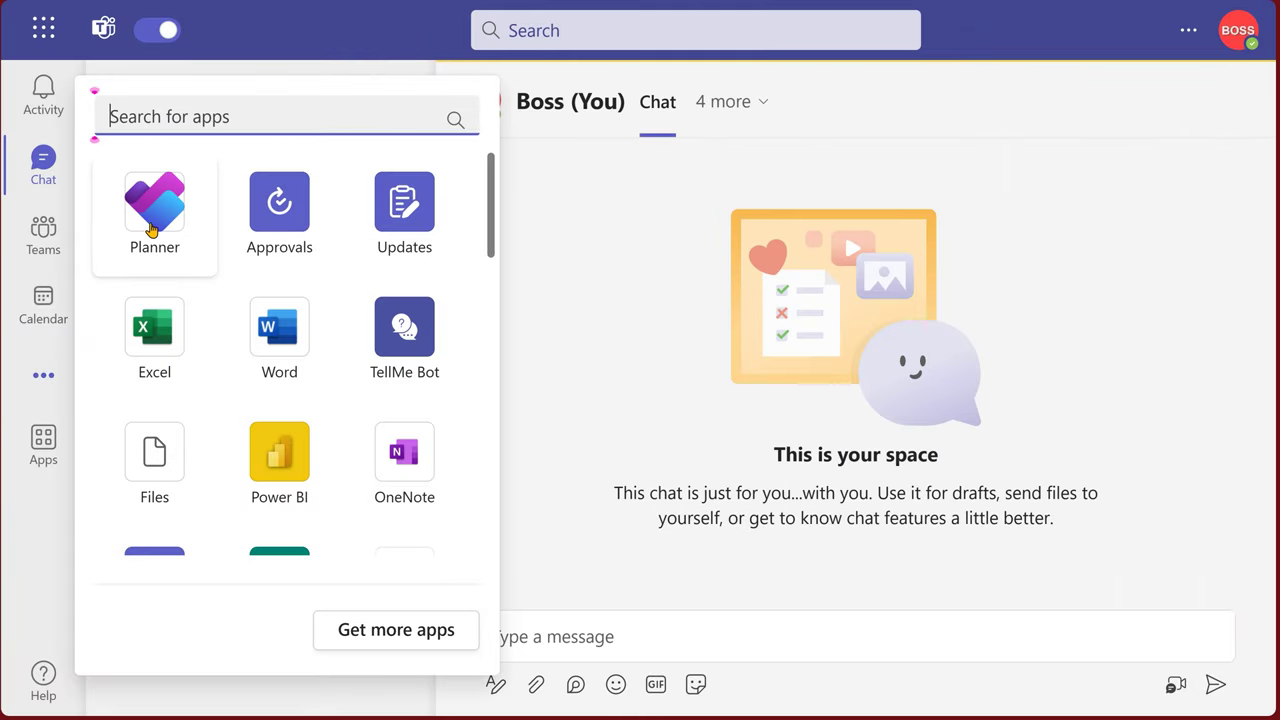
pyautogui.click(153, 230)
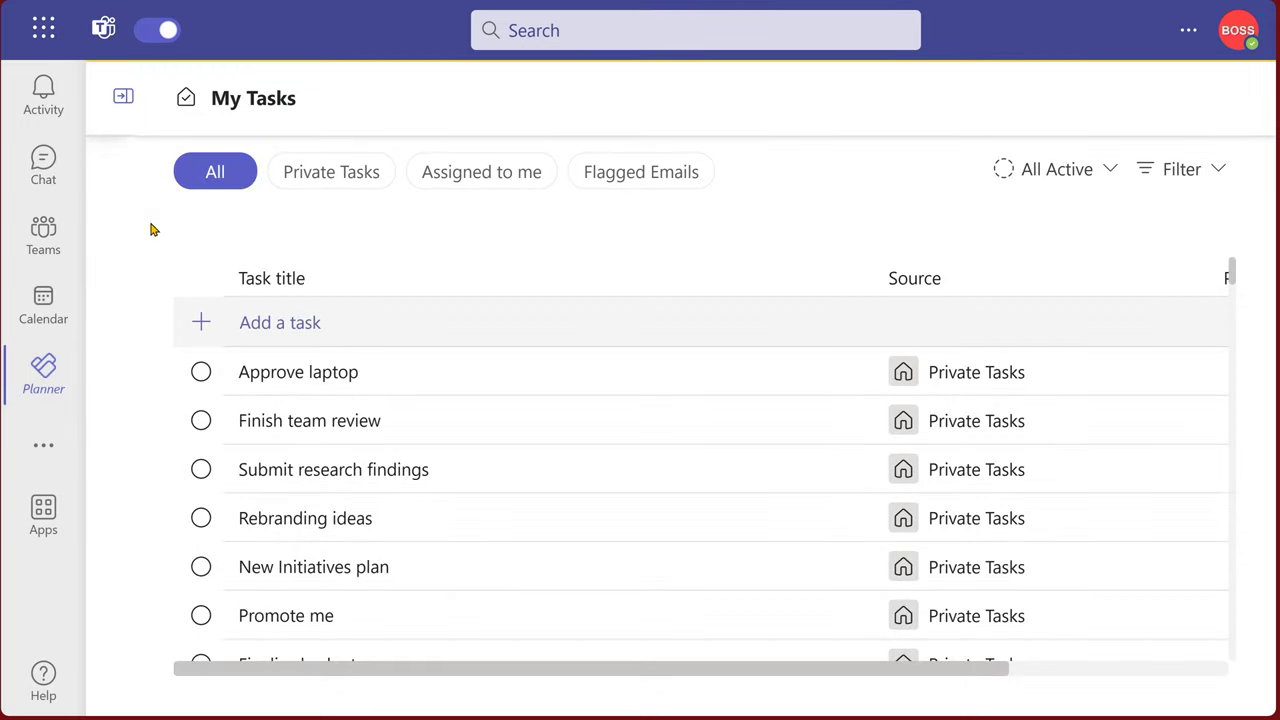
pyautogui.click(123, 98)
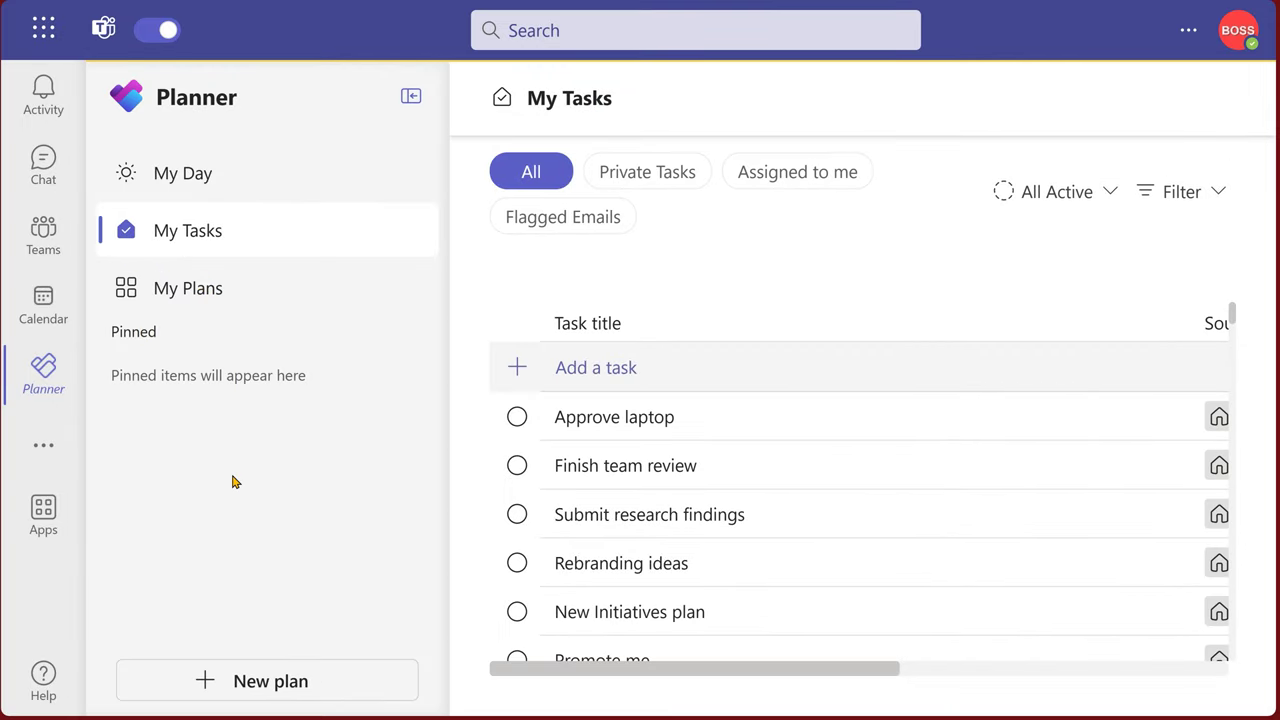
pyautogui.rightClick(42, 392)
pyautogui.click(144, 376)
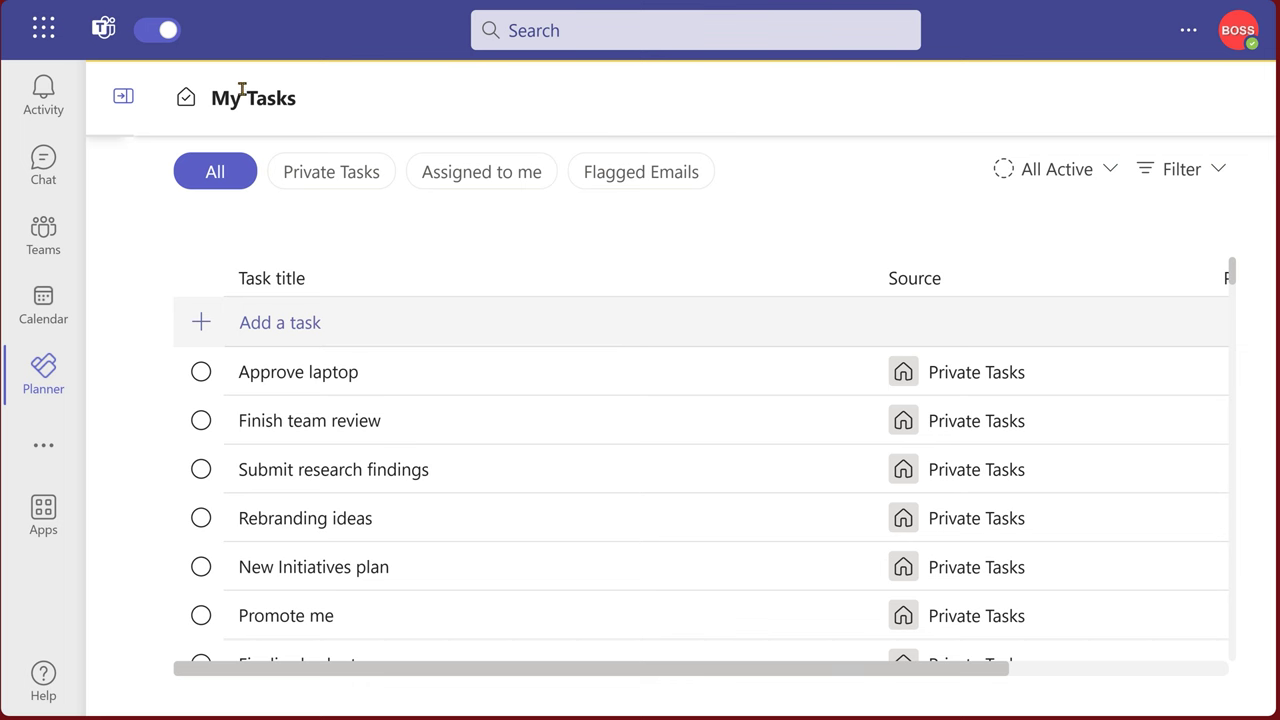
pyautogui.click(124, 99)
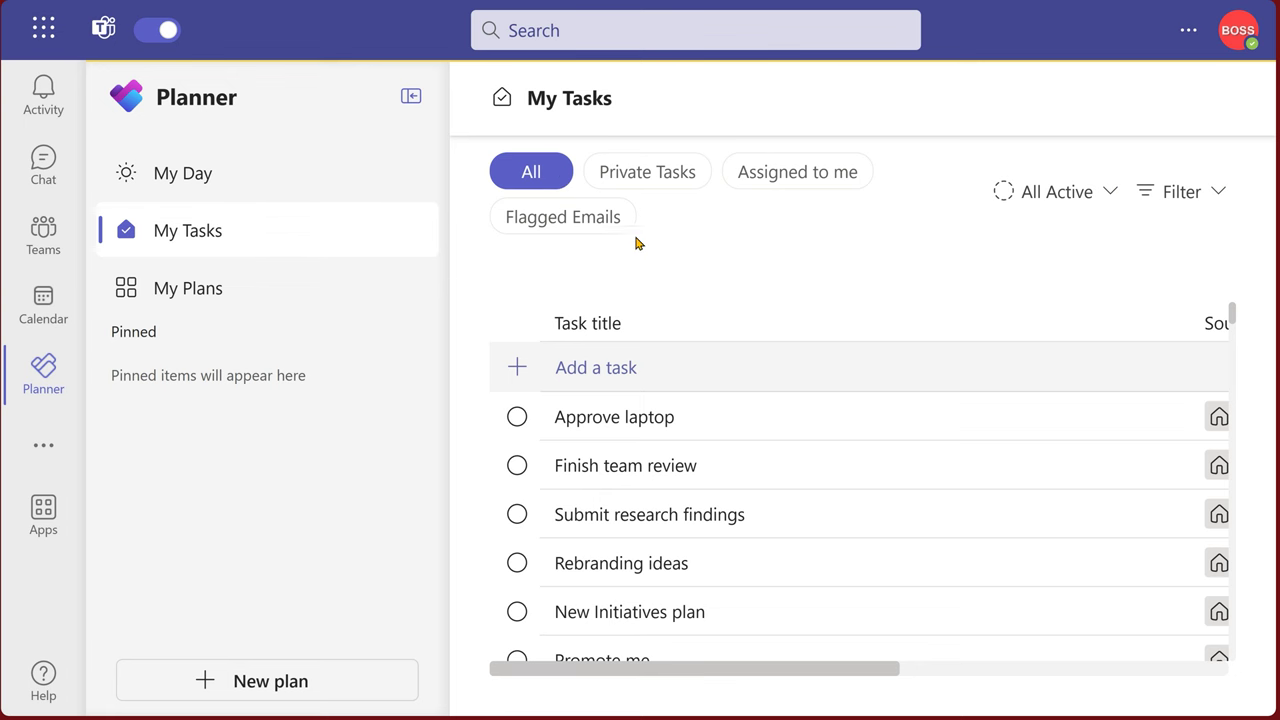
pyautogui.click(411, 96)
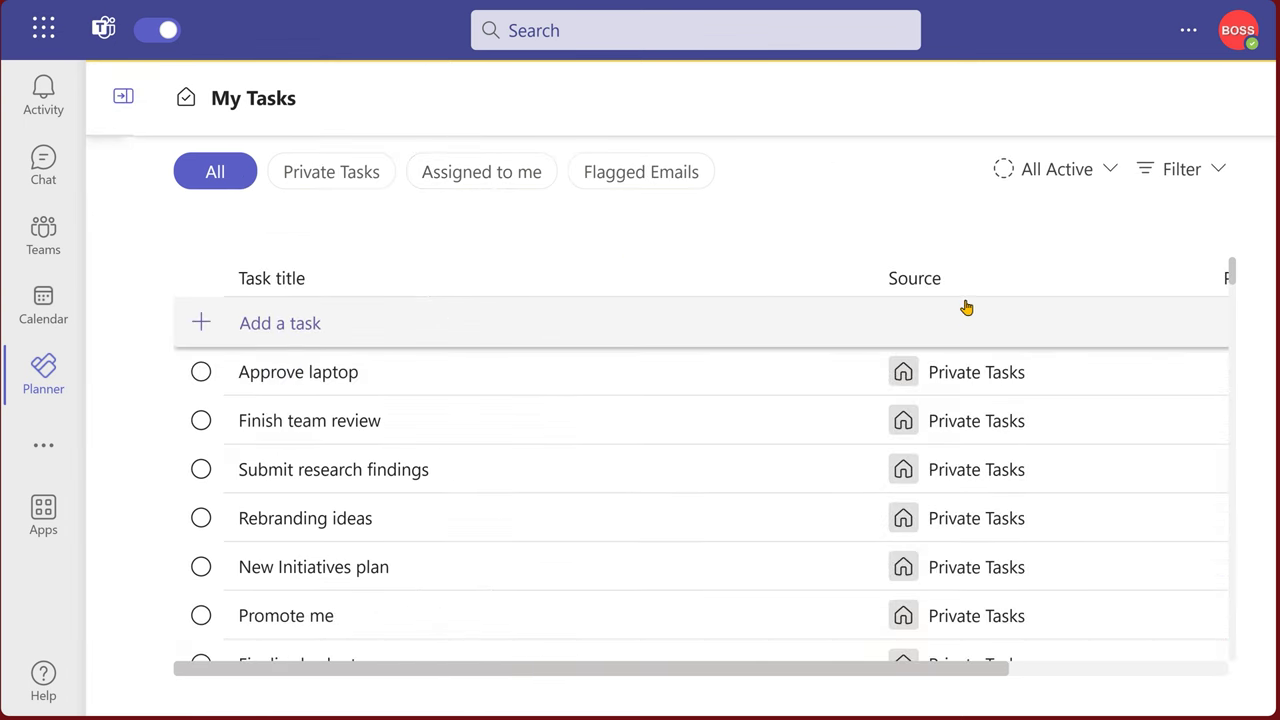
pyautogui.scroll(-4, 974, 340)
pyautogui.scroll(-3, 979, 353)
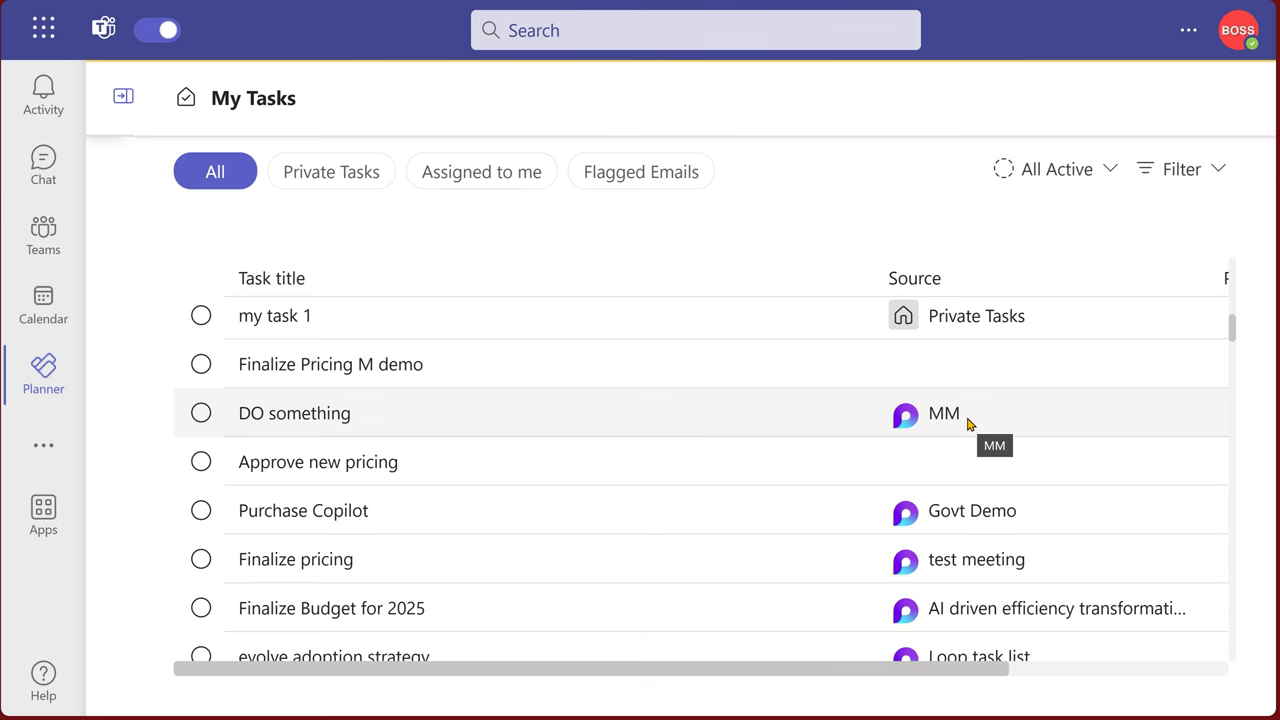
pyautogui.scroll(-5, 970, 428)
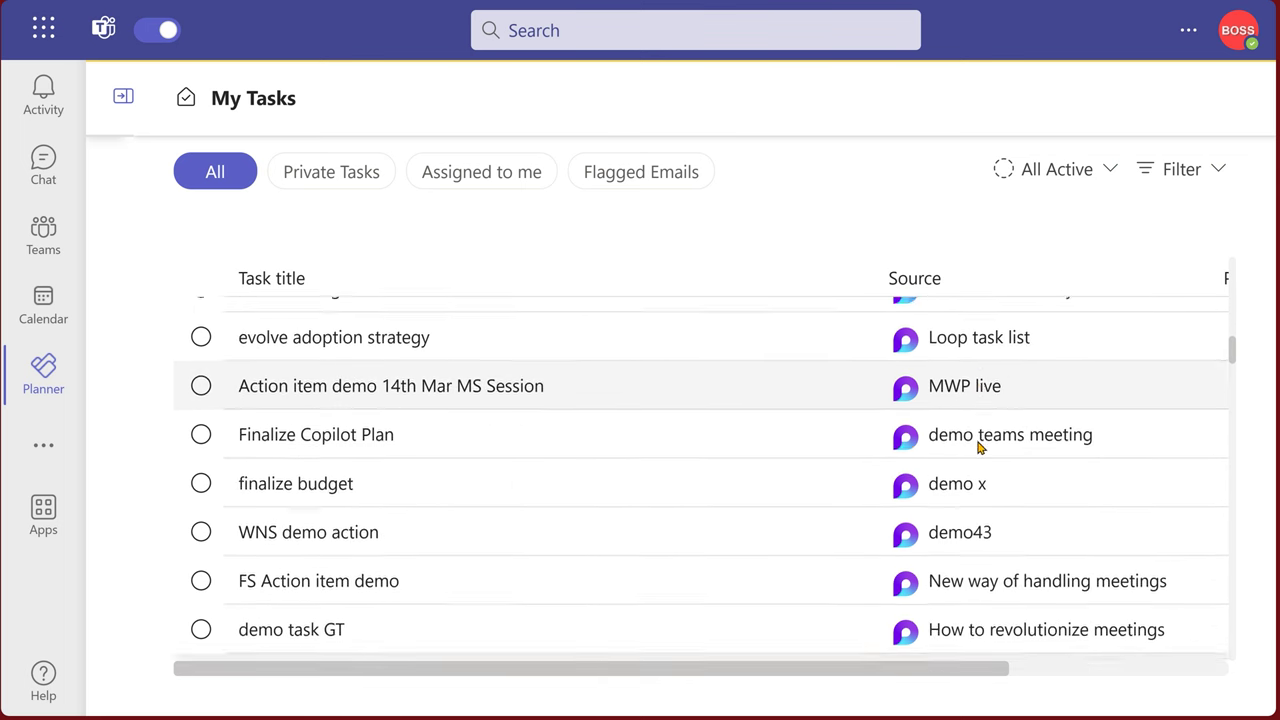
pyautogui.scroll(-6, 979, 448)
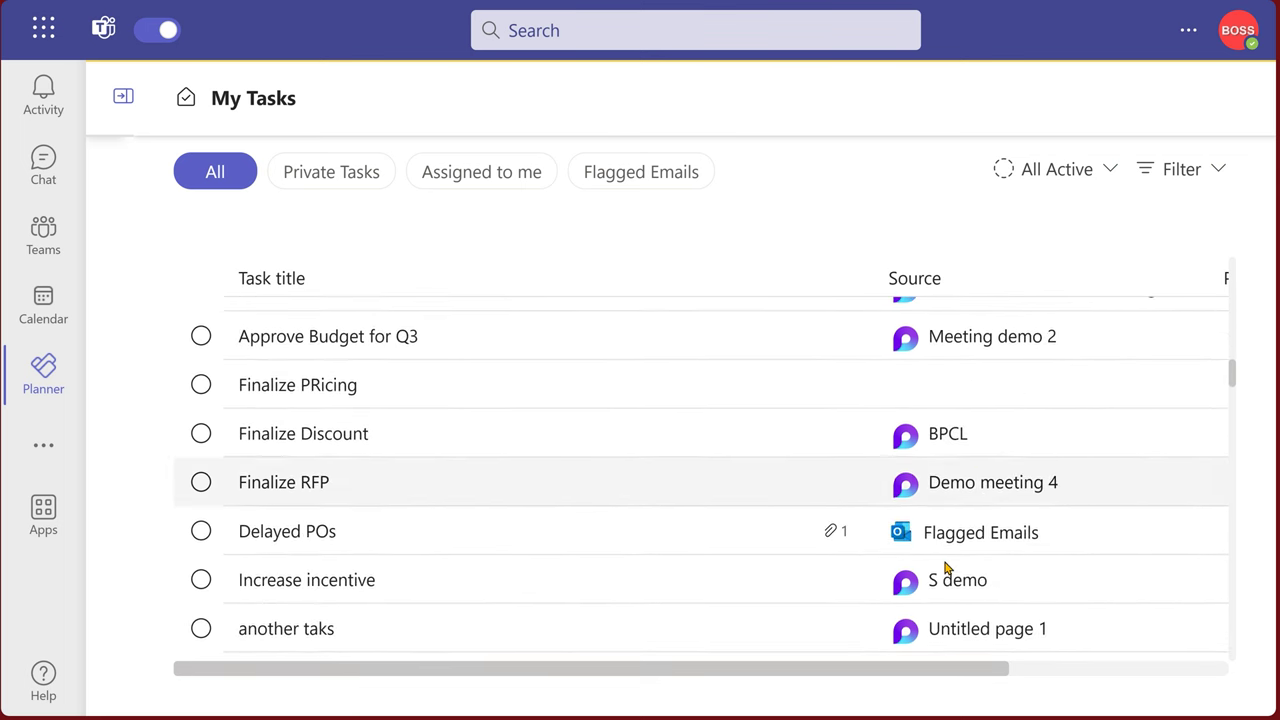
pyautogui.scroll(-10, 973, 535)
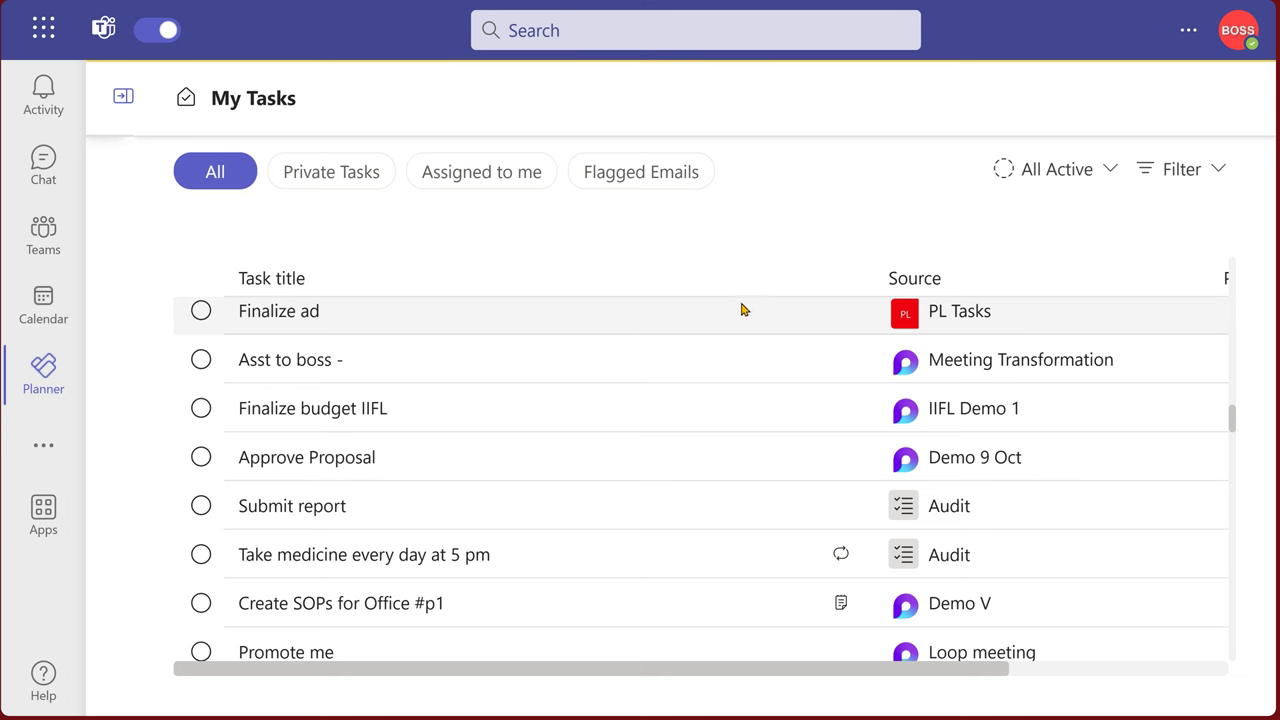
pyautogui.click(121, 100)
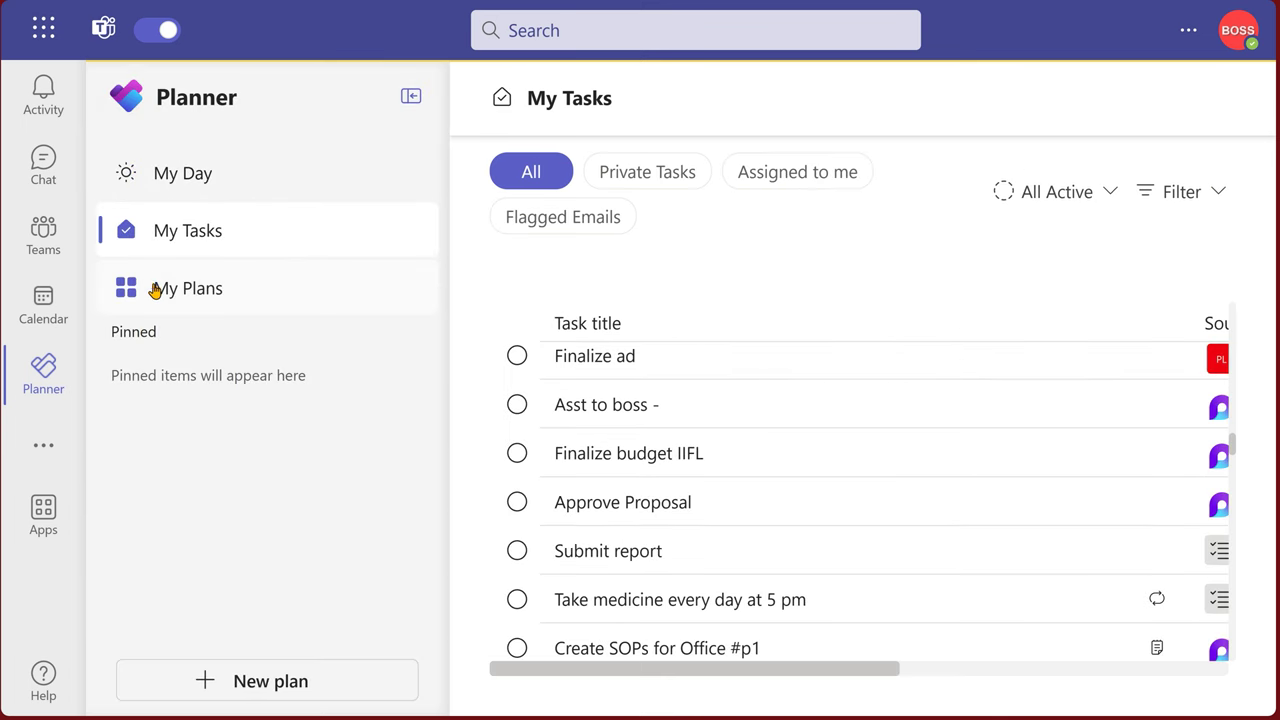
# - From My Plans, preview the New plan templates and close them without creating a plan
pyautogui.click(157, 286)
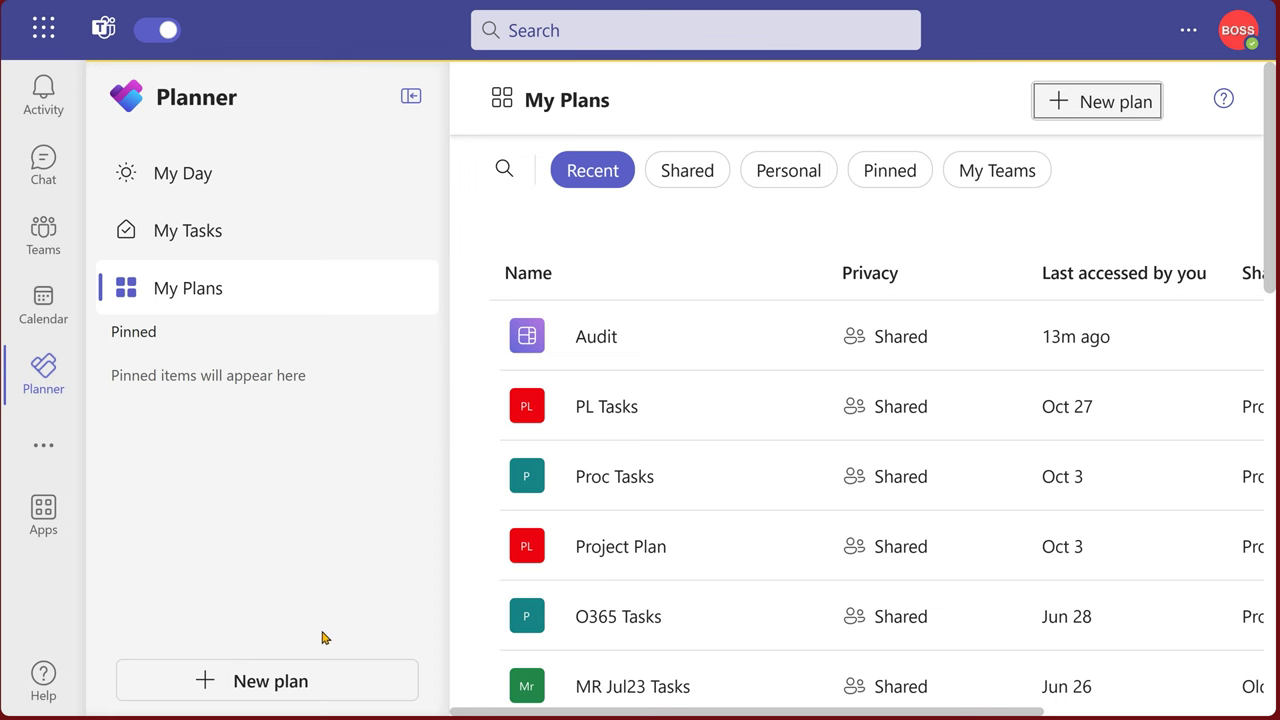
pyautogui.click(285, 681)
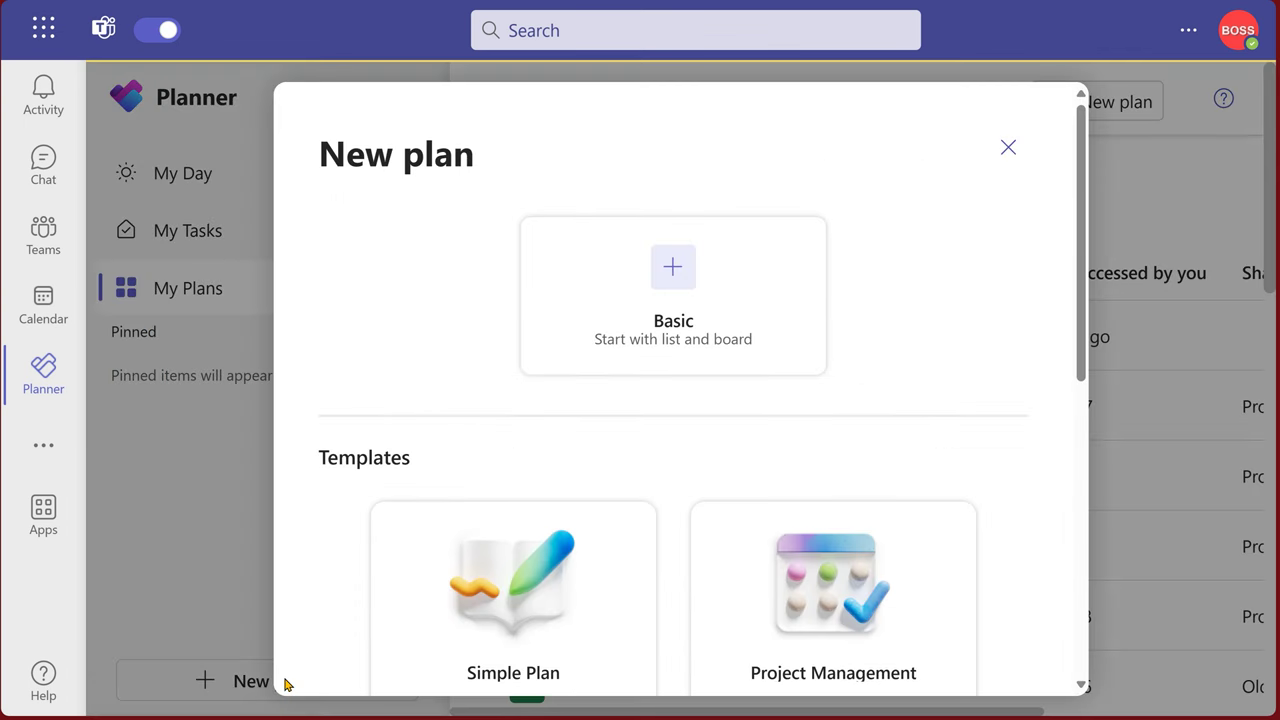
pyautogui.scroll(-5, 723, 517)
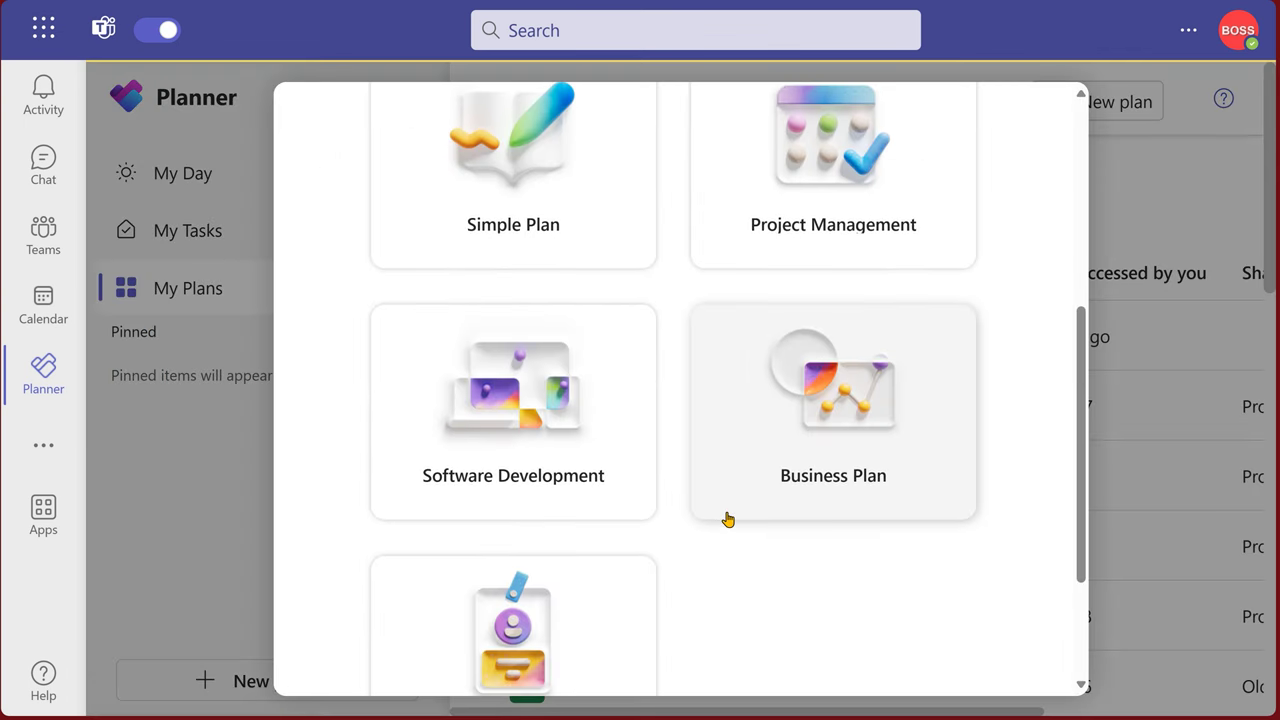
pyautogui.press('Escape')
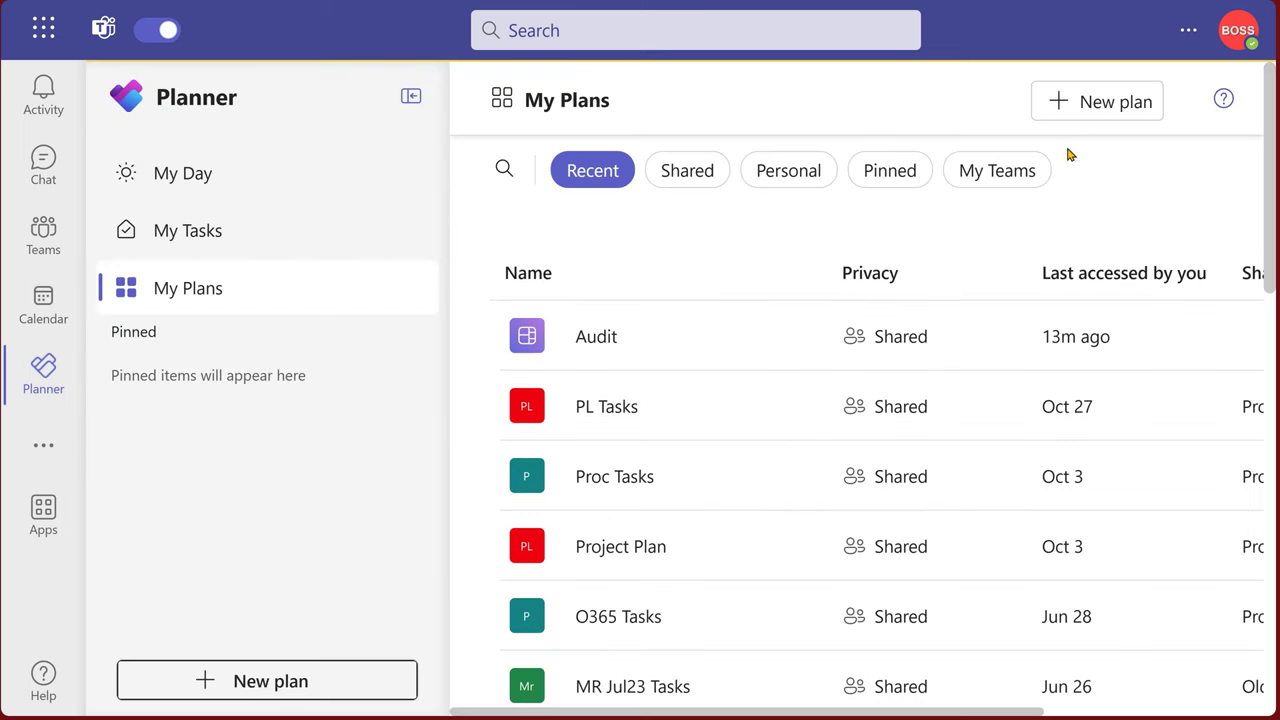
# - Browse My Teams, Personal and Shared plans, pin Audit, check Pinned, then return to My Tasks
pyautogui.click(1010, 172)
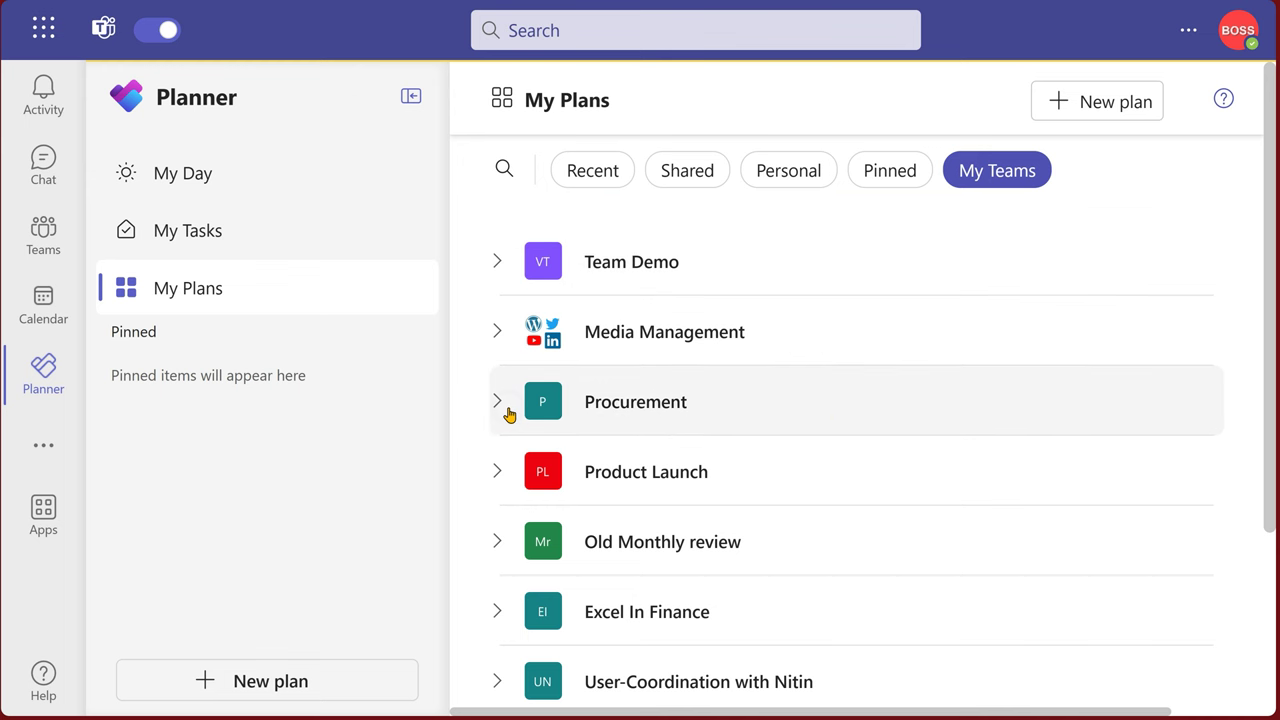
pyautogui.click(500, 405)
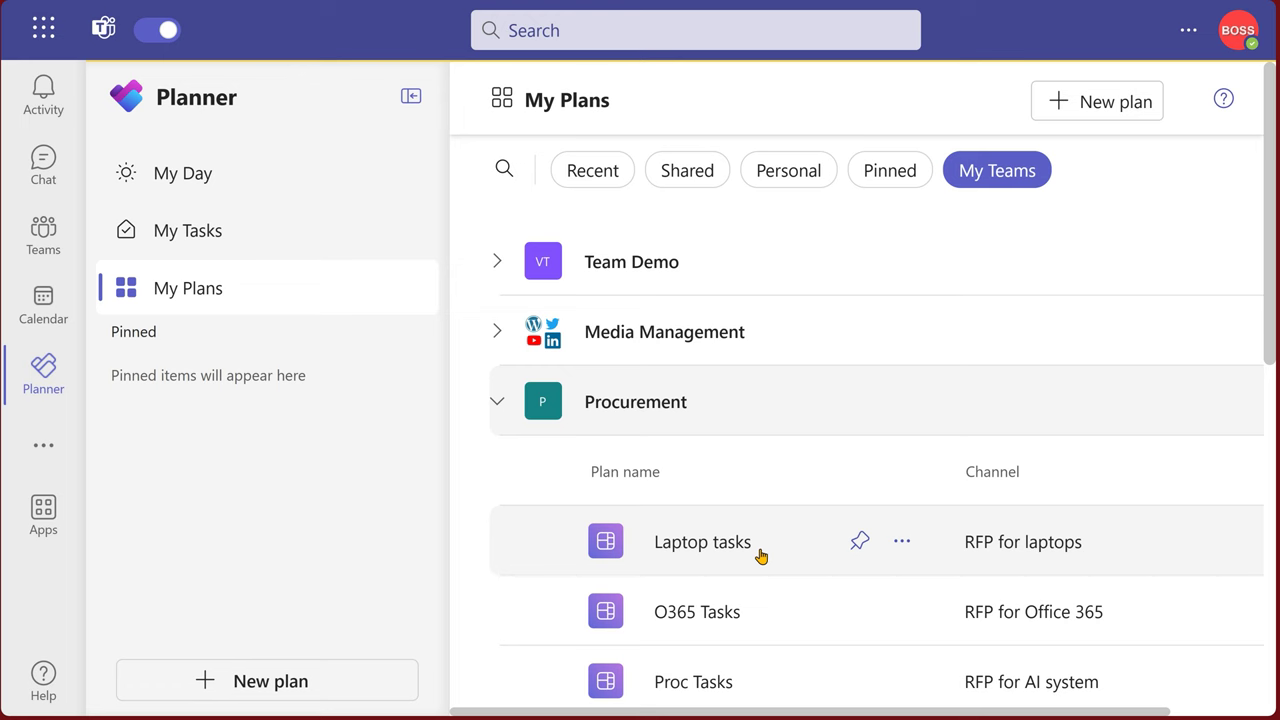
pyautogui.scroll(-3, 760, 555)
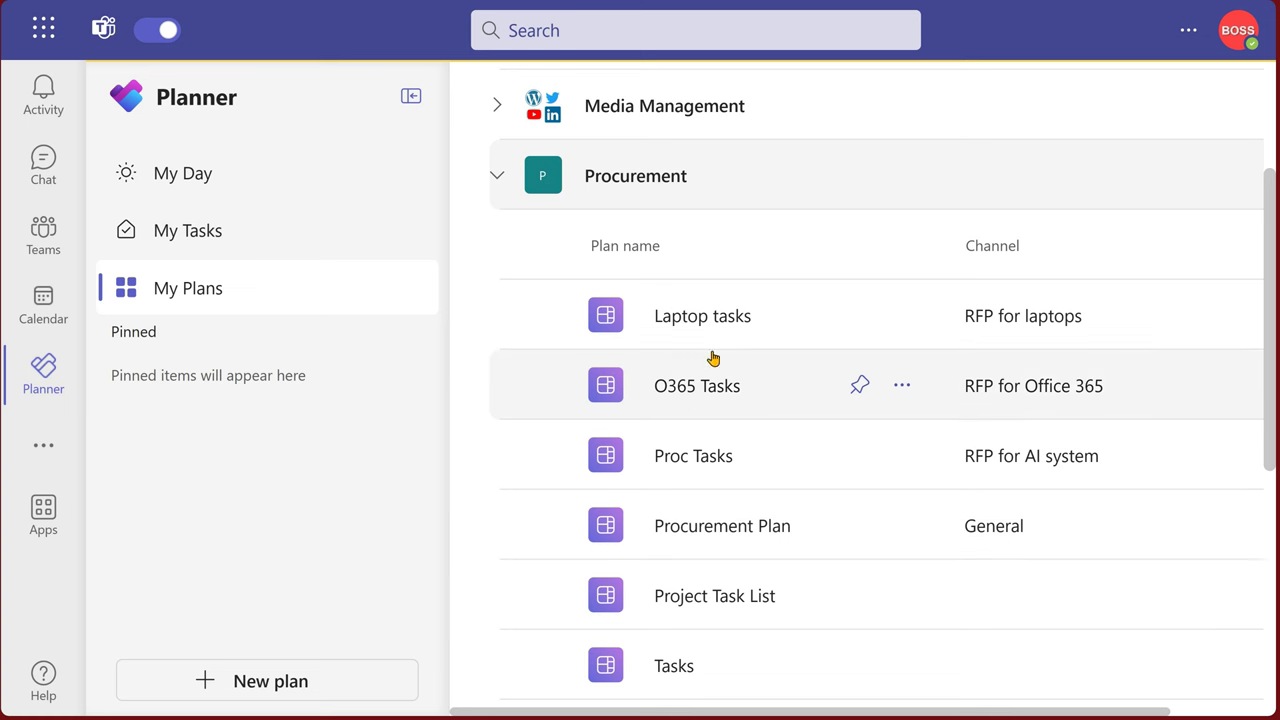
pyautogui.scroll(3, 714, 314)
pyautogui.click(765, 181)
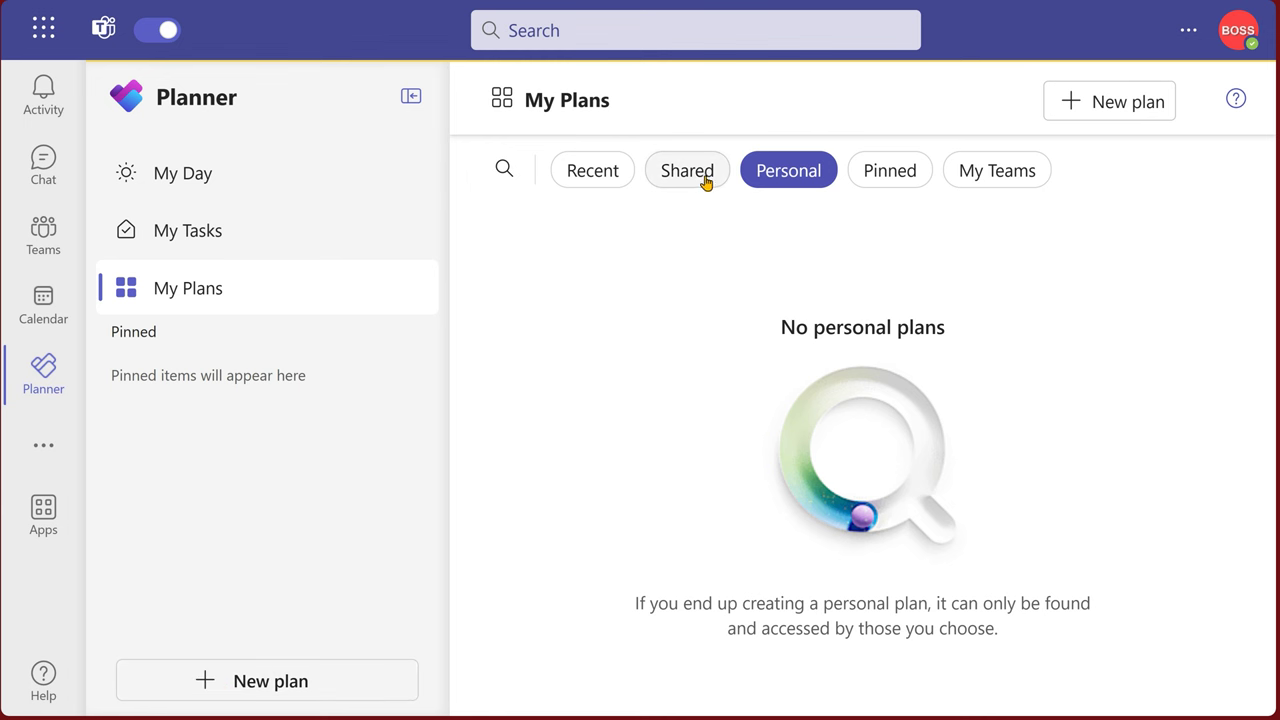
pyautogui.click(673, 173)
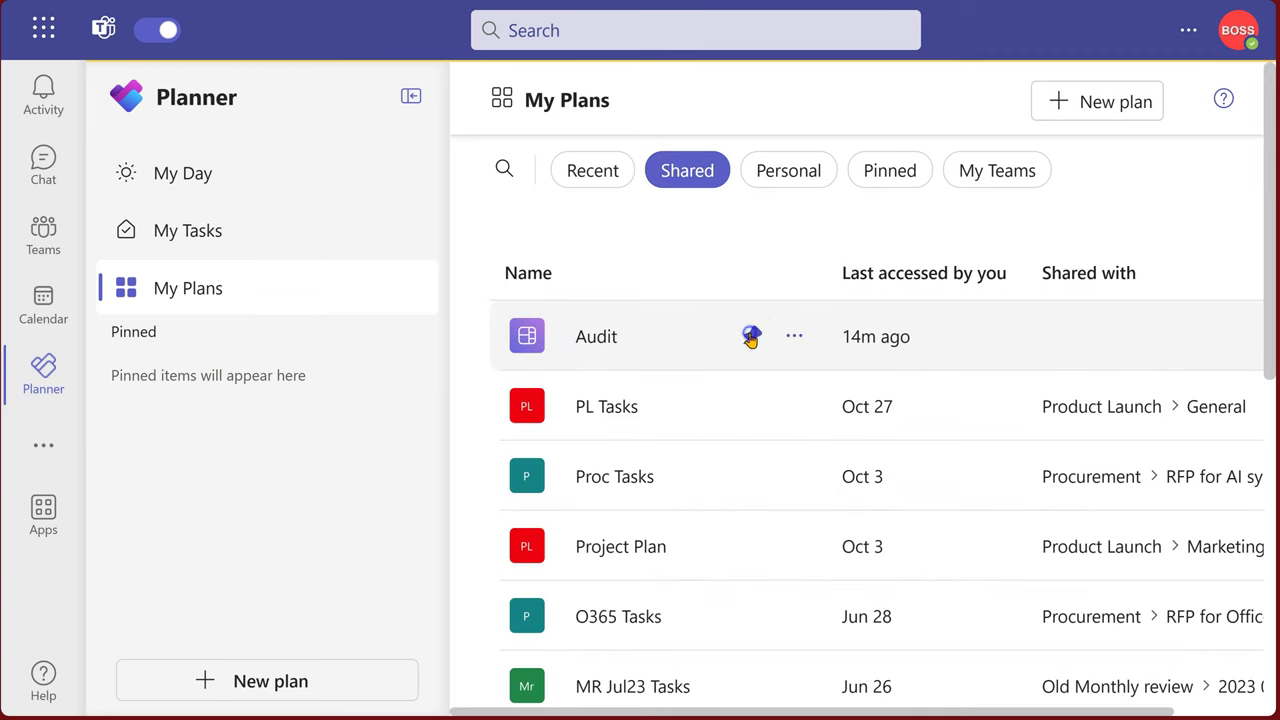
pyautogui.click(752, 336)
pyautogui.click(880, 170)
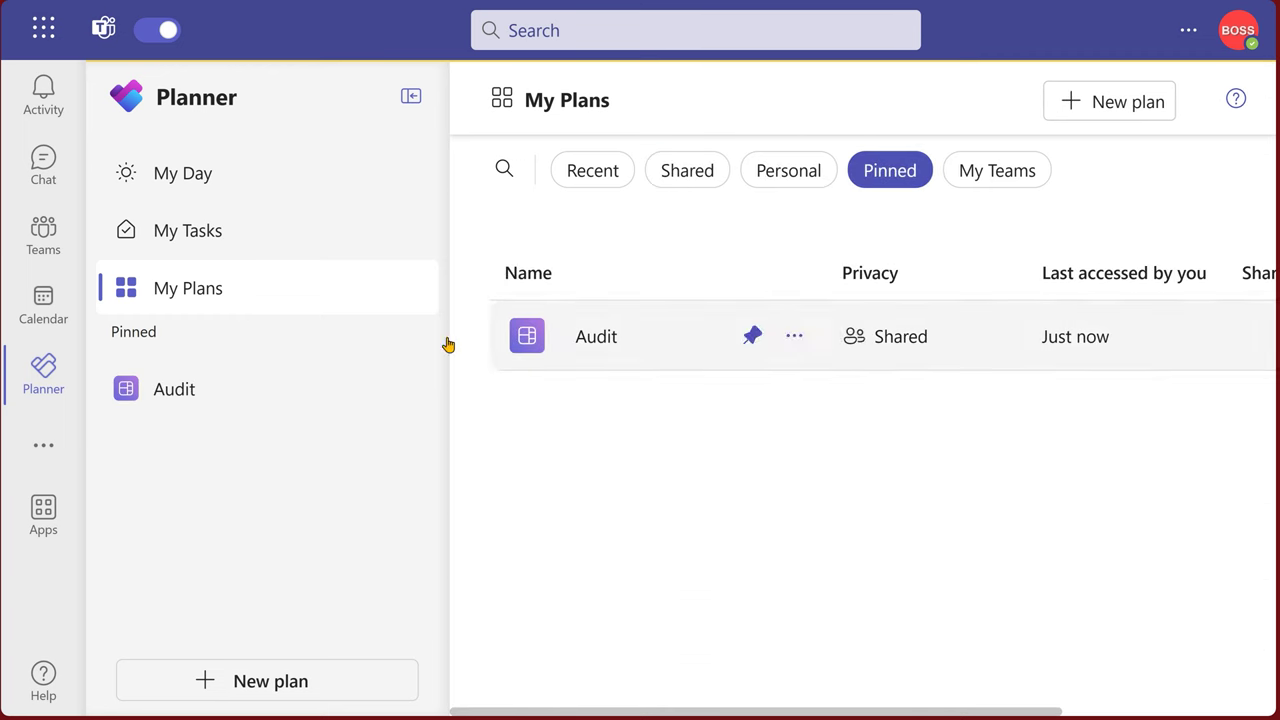
pyautogui.click(229, 221)
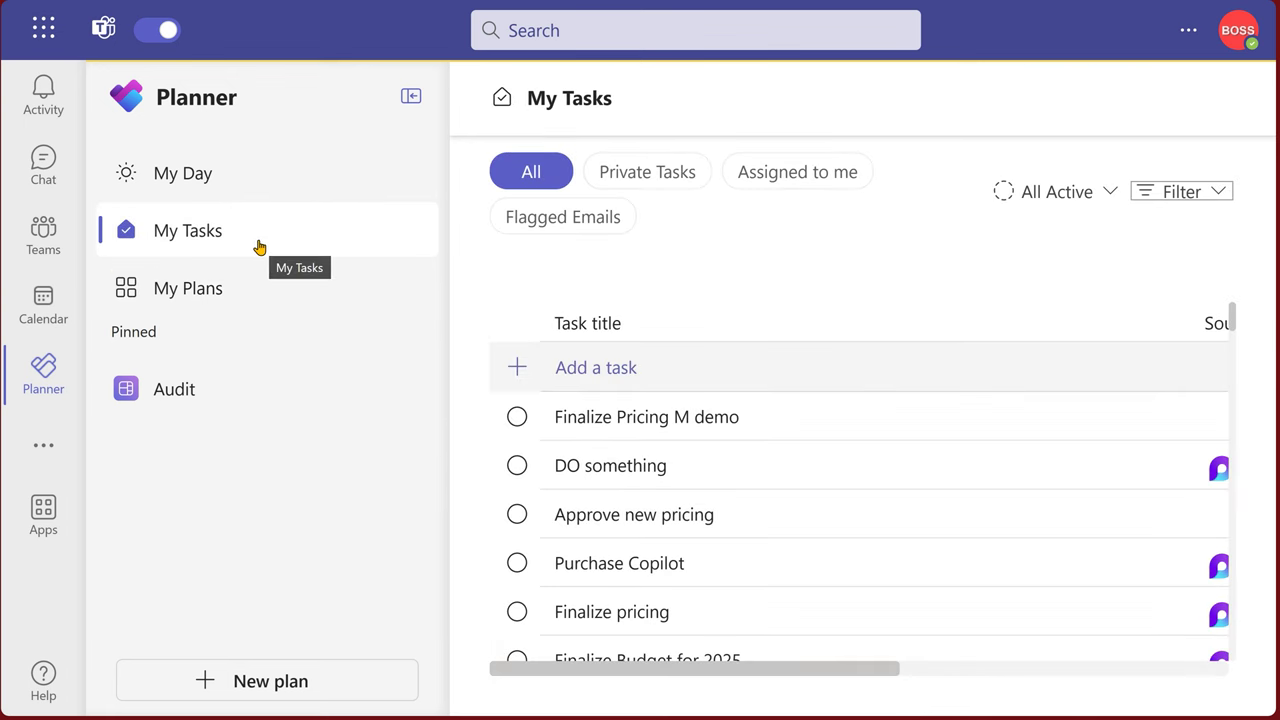
pyautogui.click(565, 175)
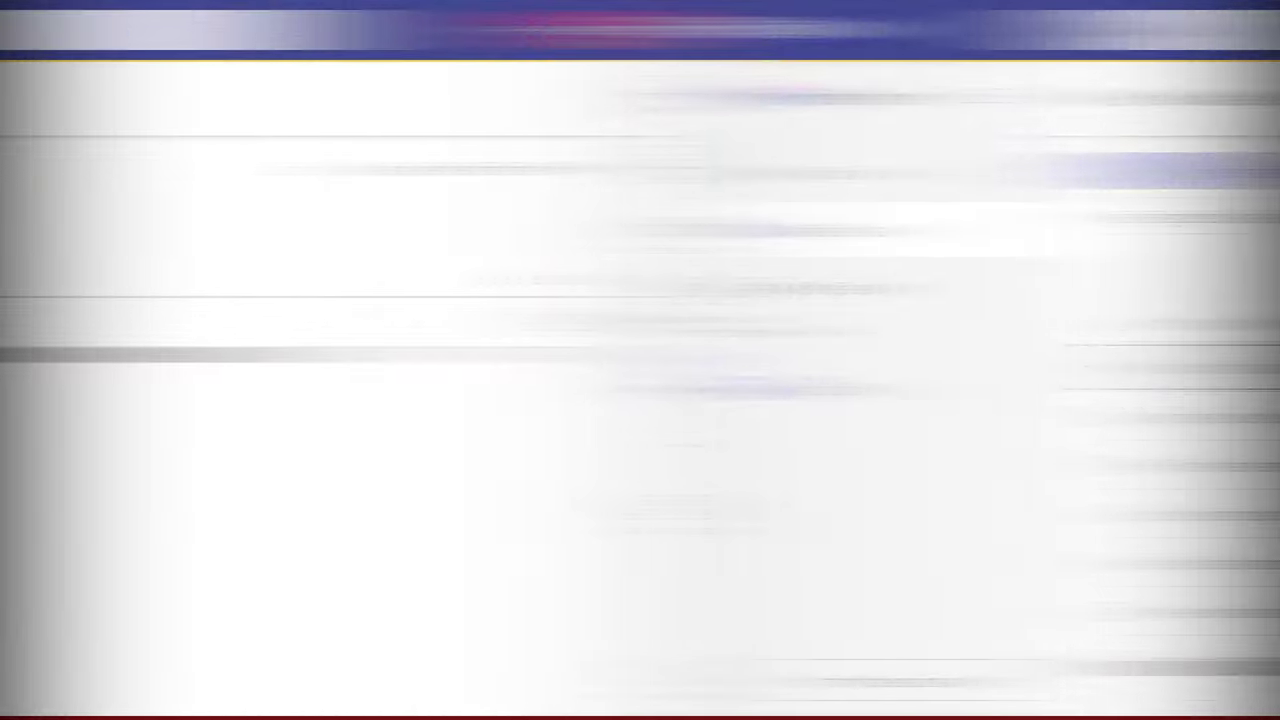
pyautogui.click(217, 186)
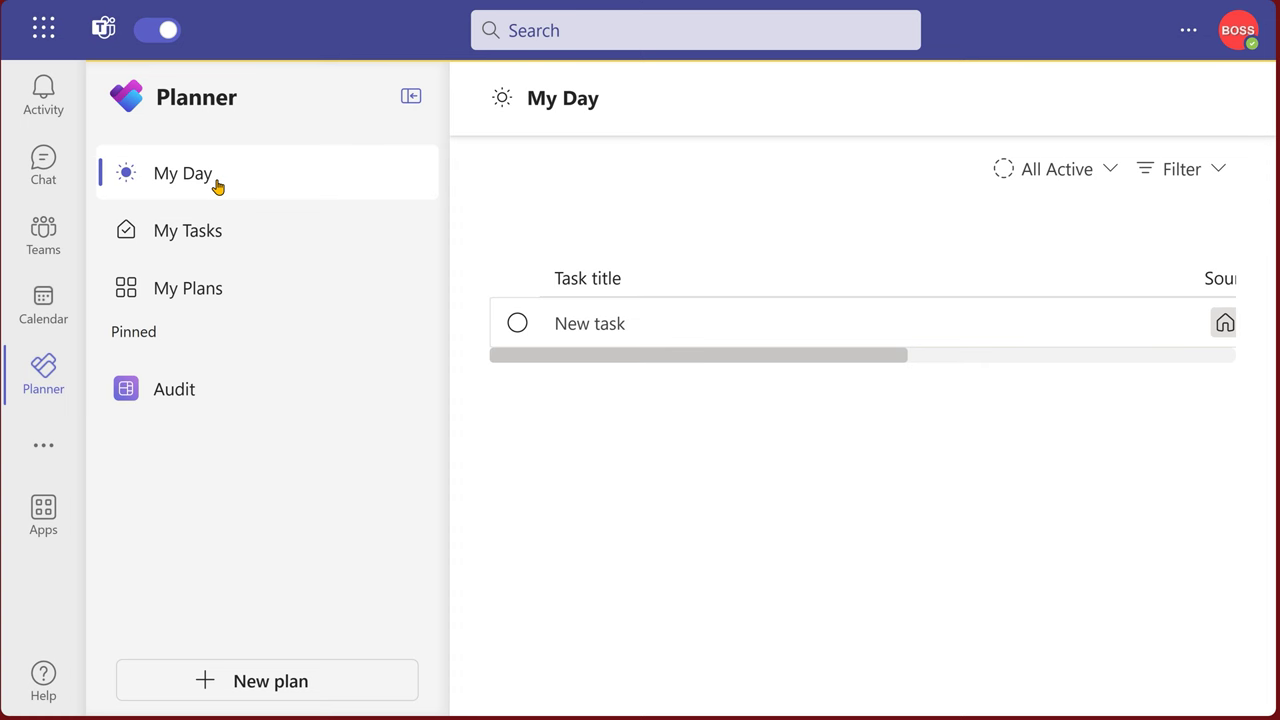
pyautogui.click(279, 234)
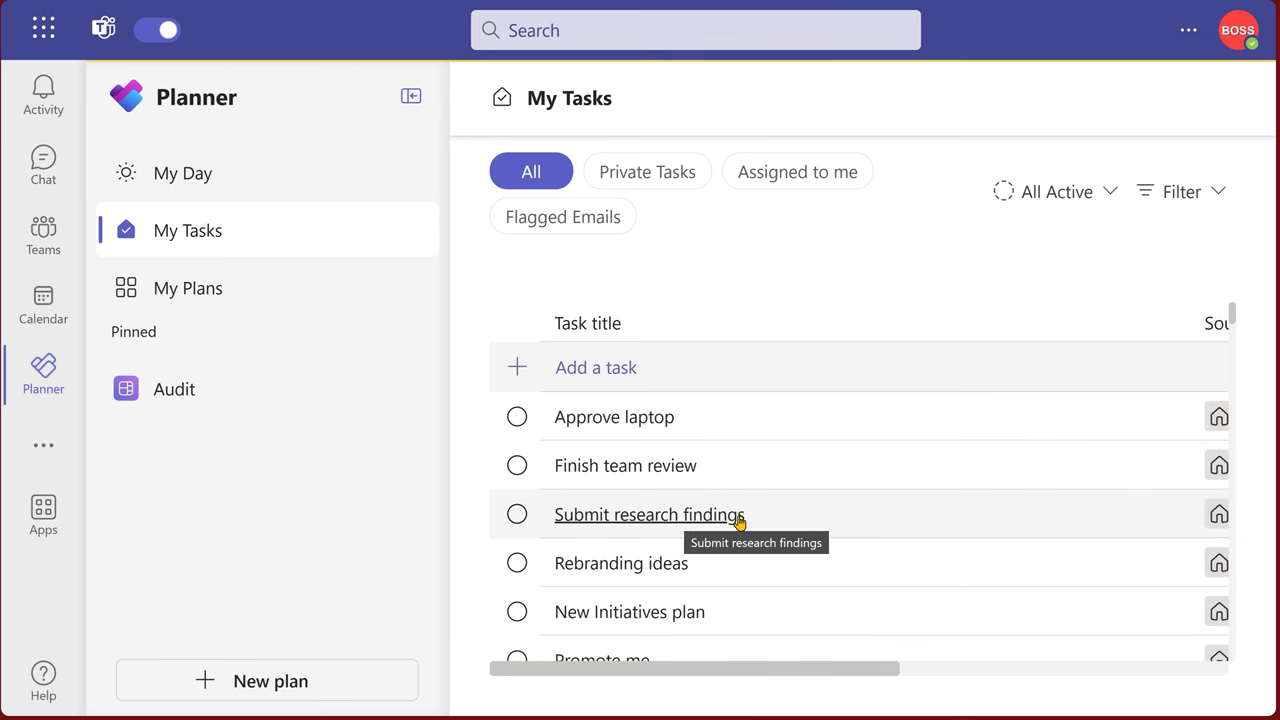
# - Add Submit research findings and DO something to My Day
pyautogui.click(810, 516)
pyautogui.rightClick(812, 516)
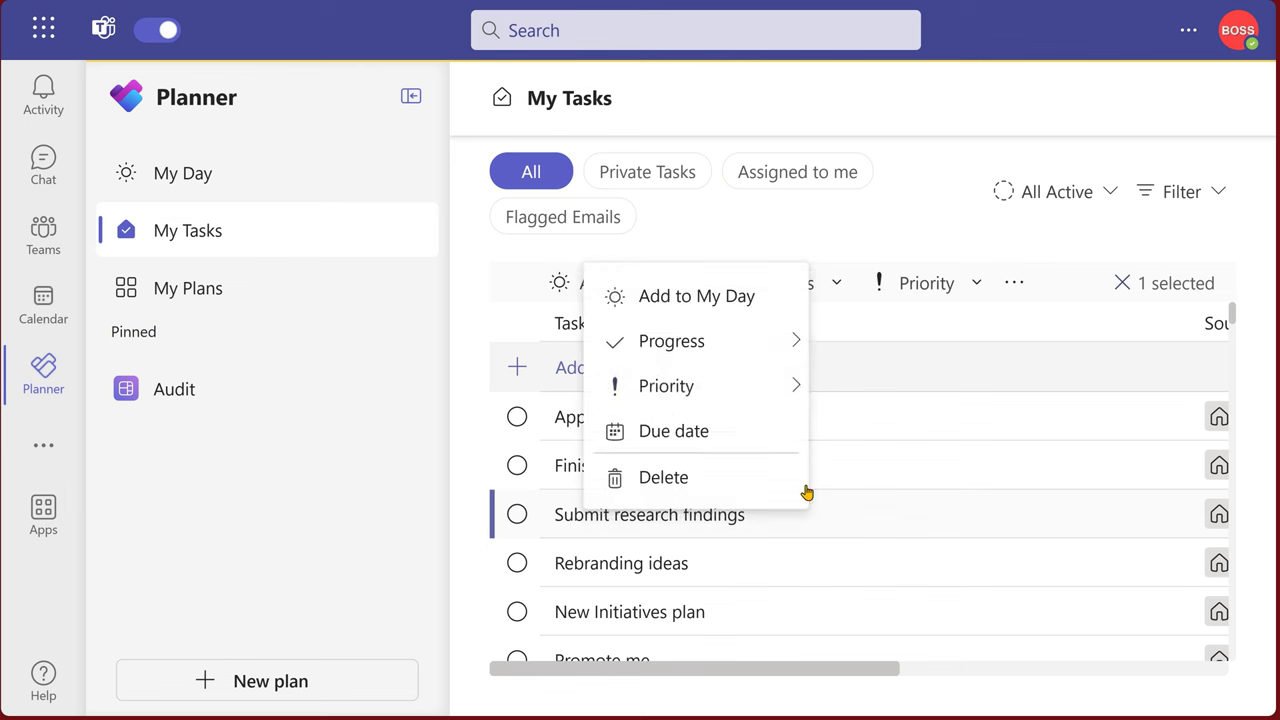
pyautogui.click(746, 298)
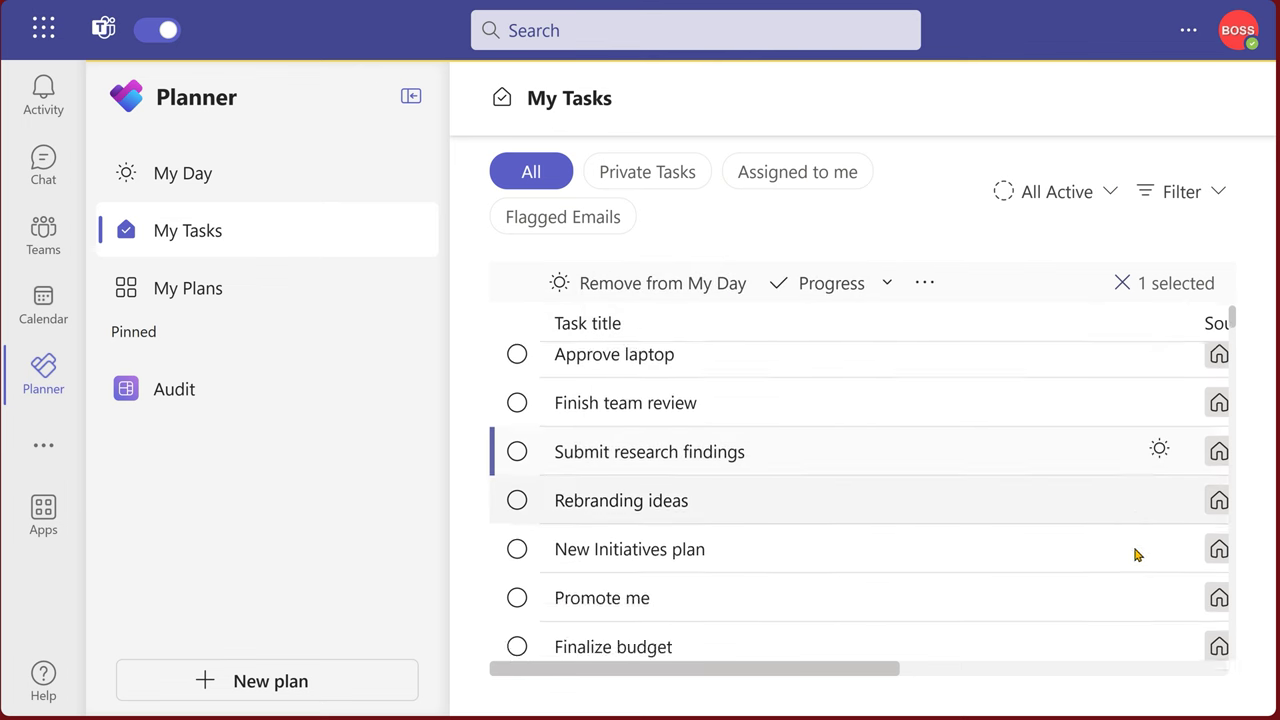
pyautogui.scroll(-10, 1135, 555)
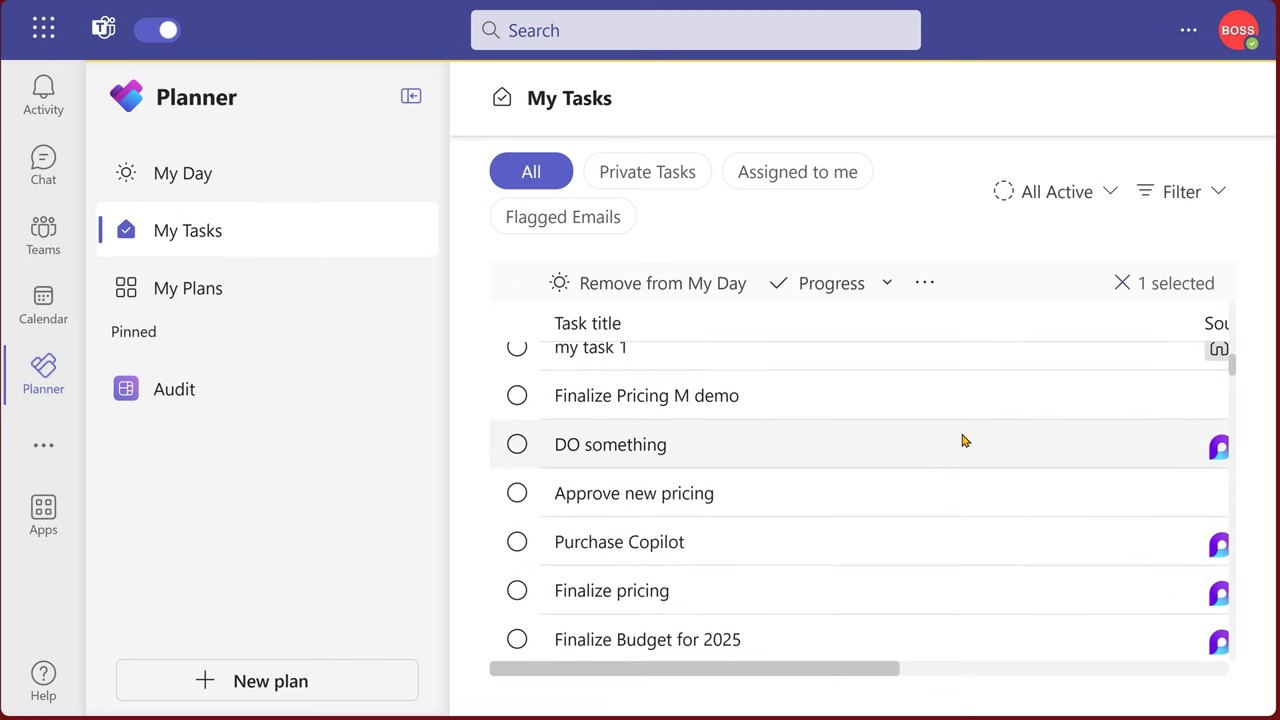
pyautogui.rightClick(963, 441)
pyautogui.click(866, 486)
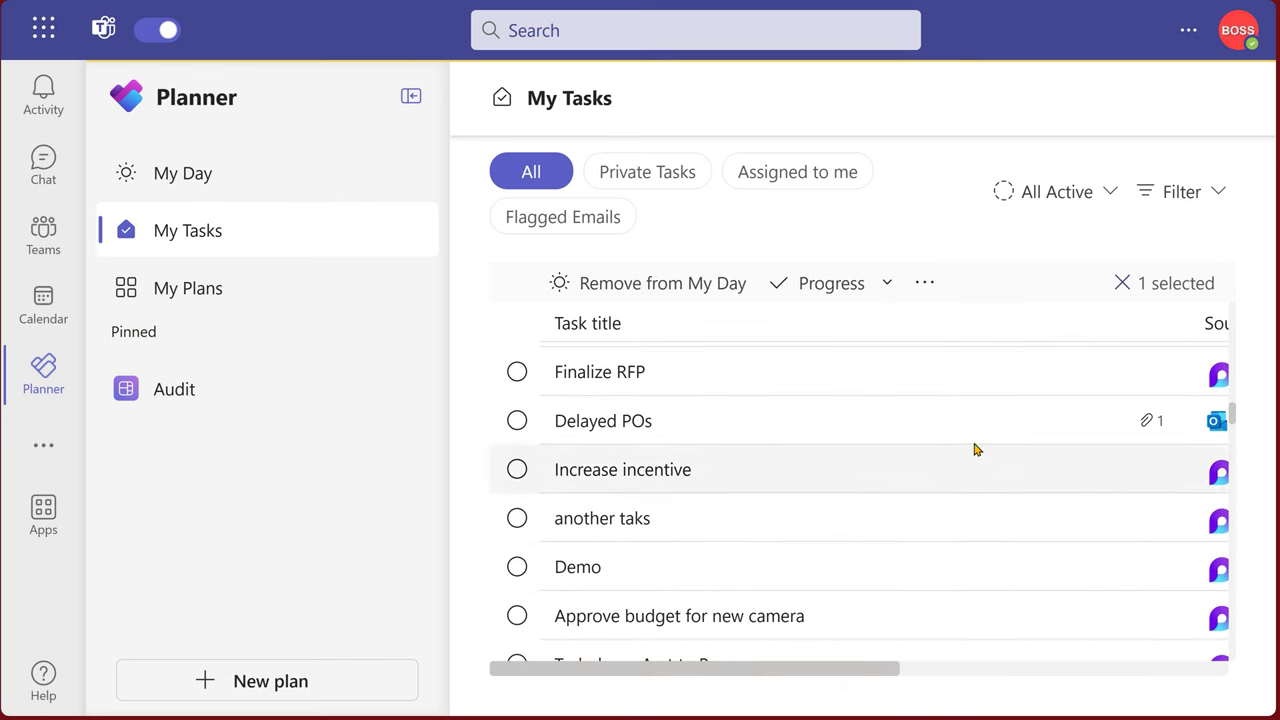
# - Add Delayed POs and Finalize ad to My Day, then view the My Day list
pyautogui.rightClick(960, 433)
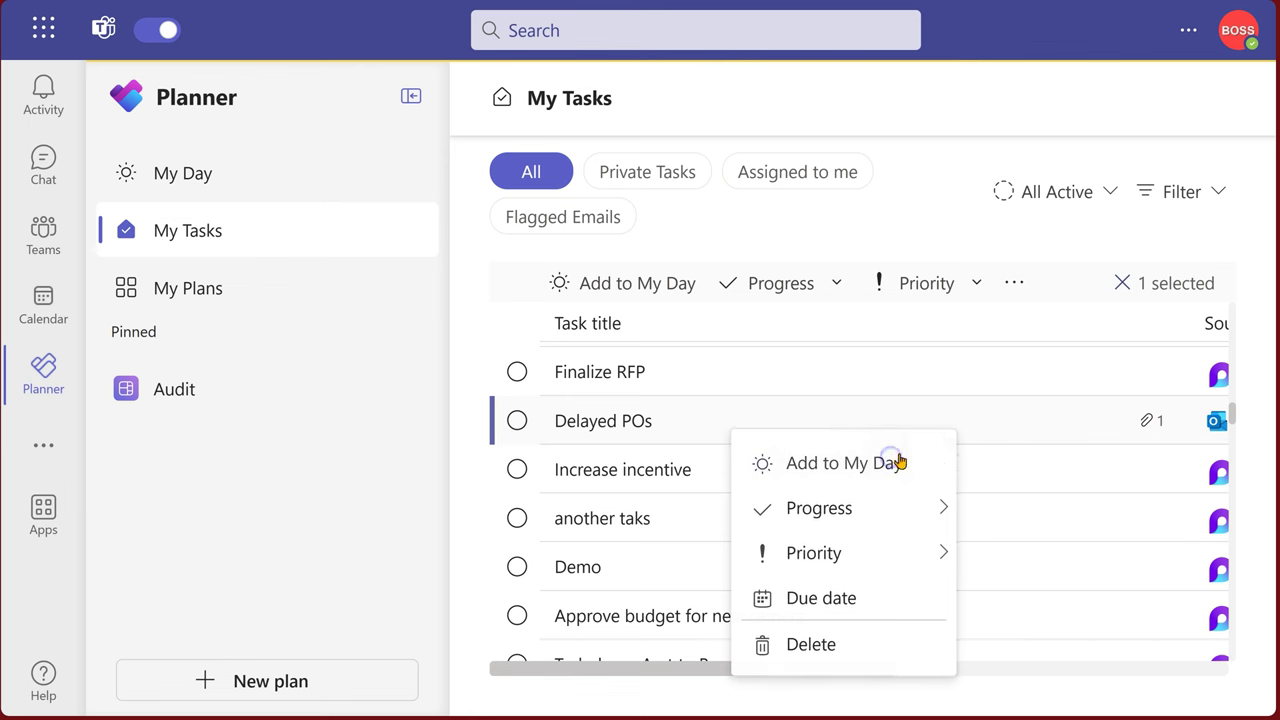
pyautogui.click(897, 462)
pyautogui.scroll(-5, 949, 449)
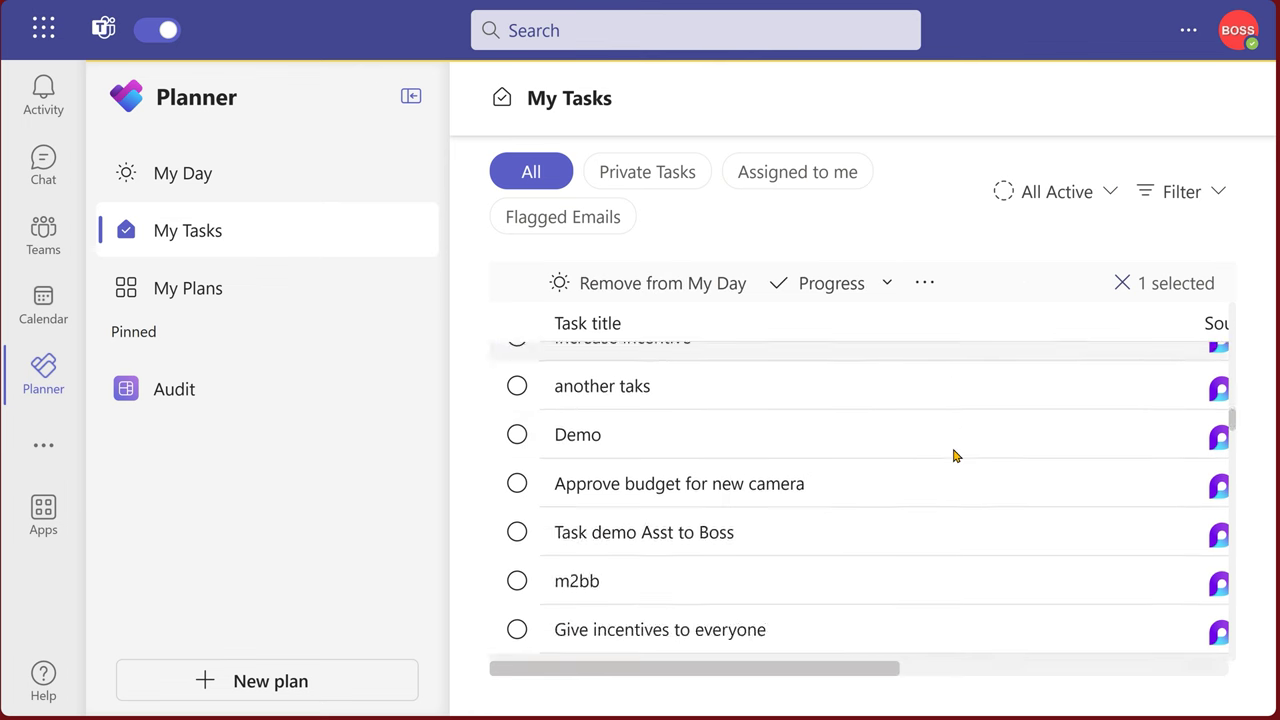
pyautogui.rightClick(888, 380)
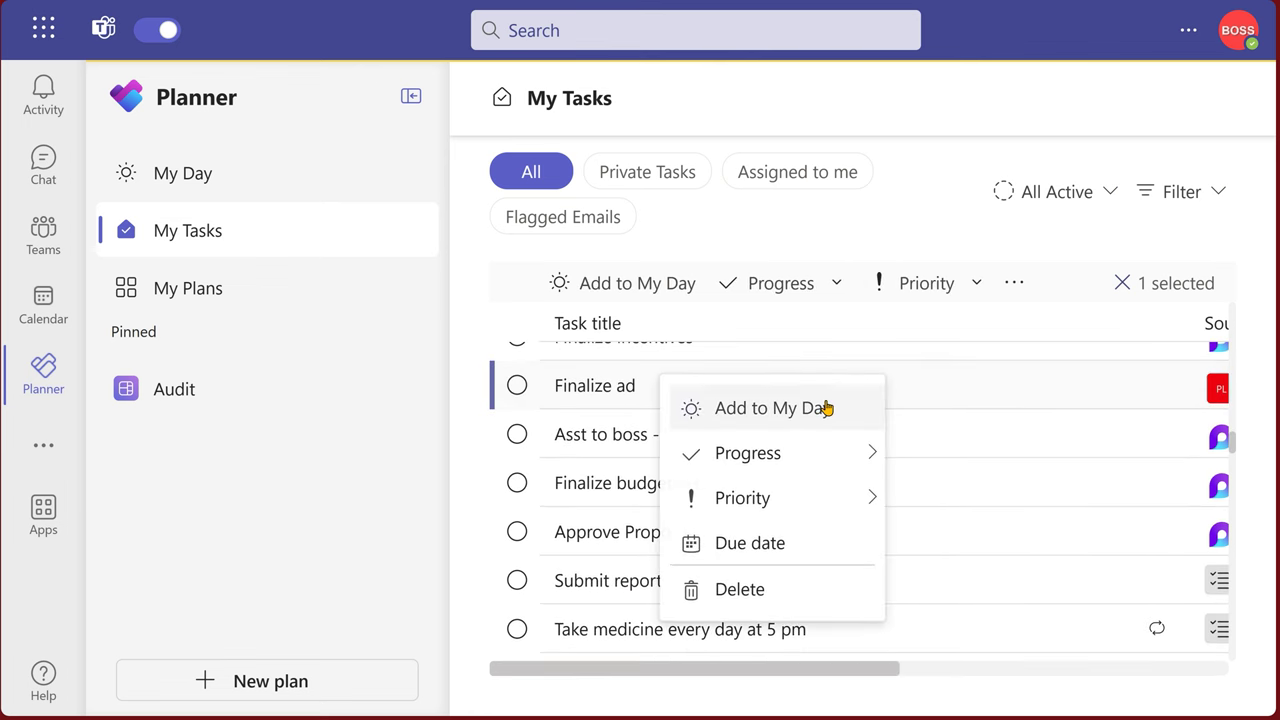
pyautogui.click(826, 408)
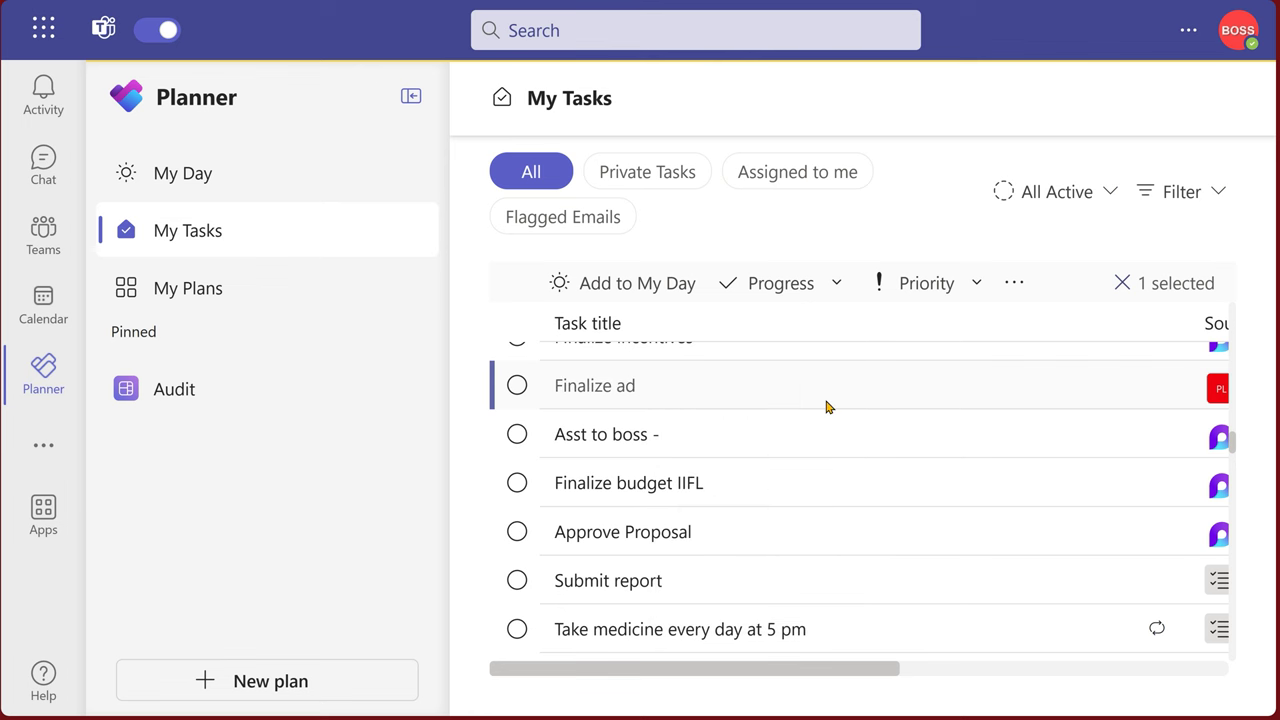
pyautogui.click(190, 168)
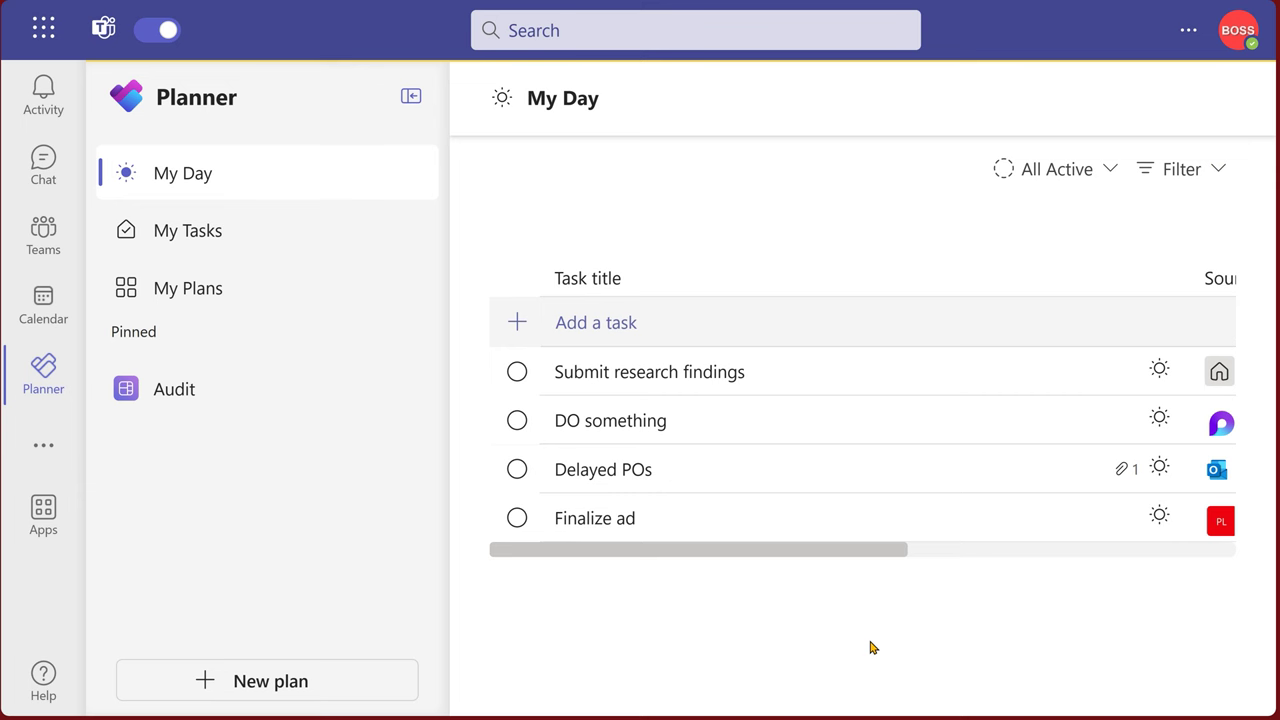
# - Mark Submit research findings as complete in the My Day list
pyautogui.click(516, 373)
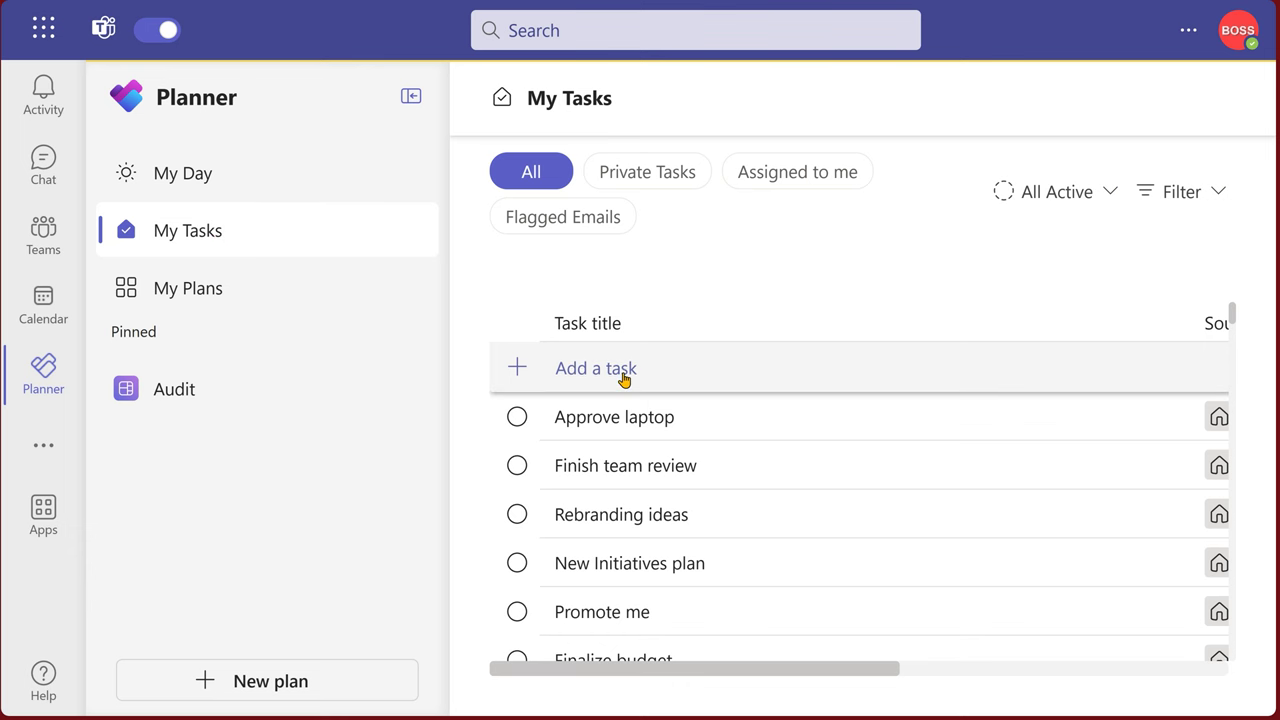
# - In My Day, add a task named 'Demo task' due 4/9/2024
pyautogui.click(220, 175)
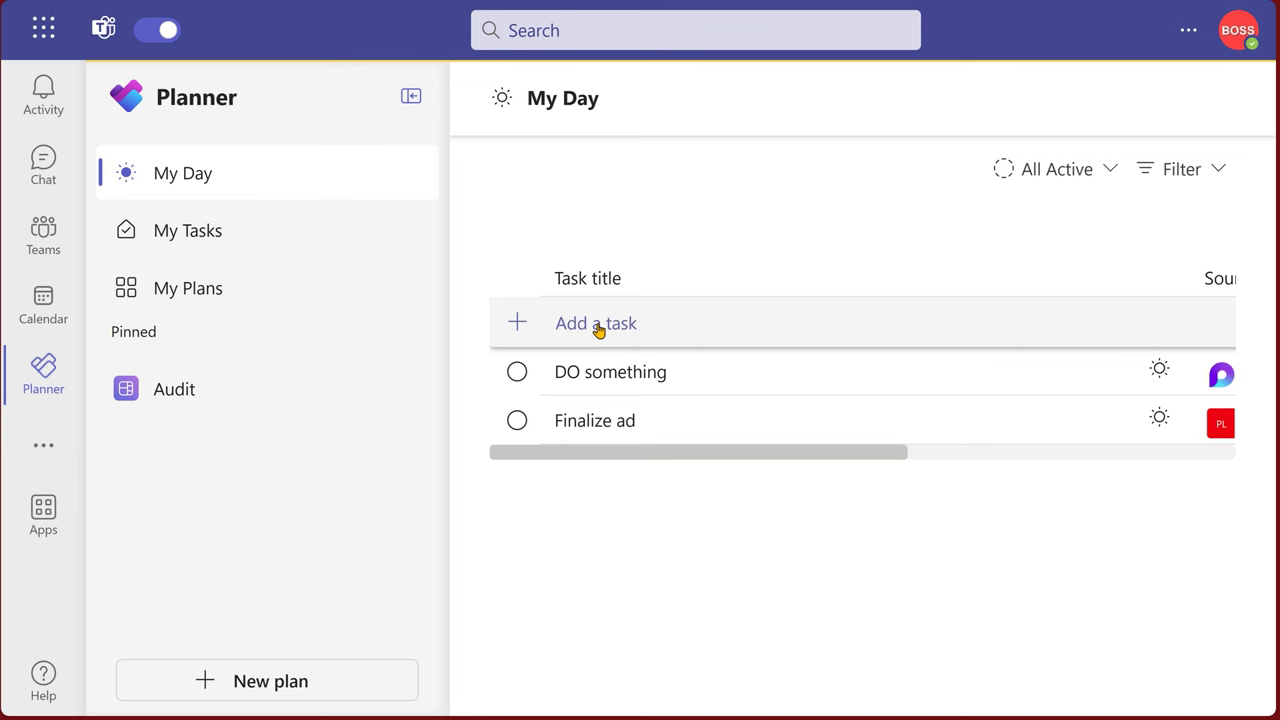
pyautogui.click(598, 328)
pyautogui.write('Demo task')
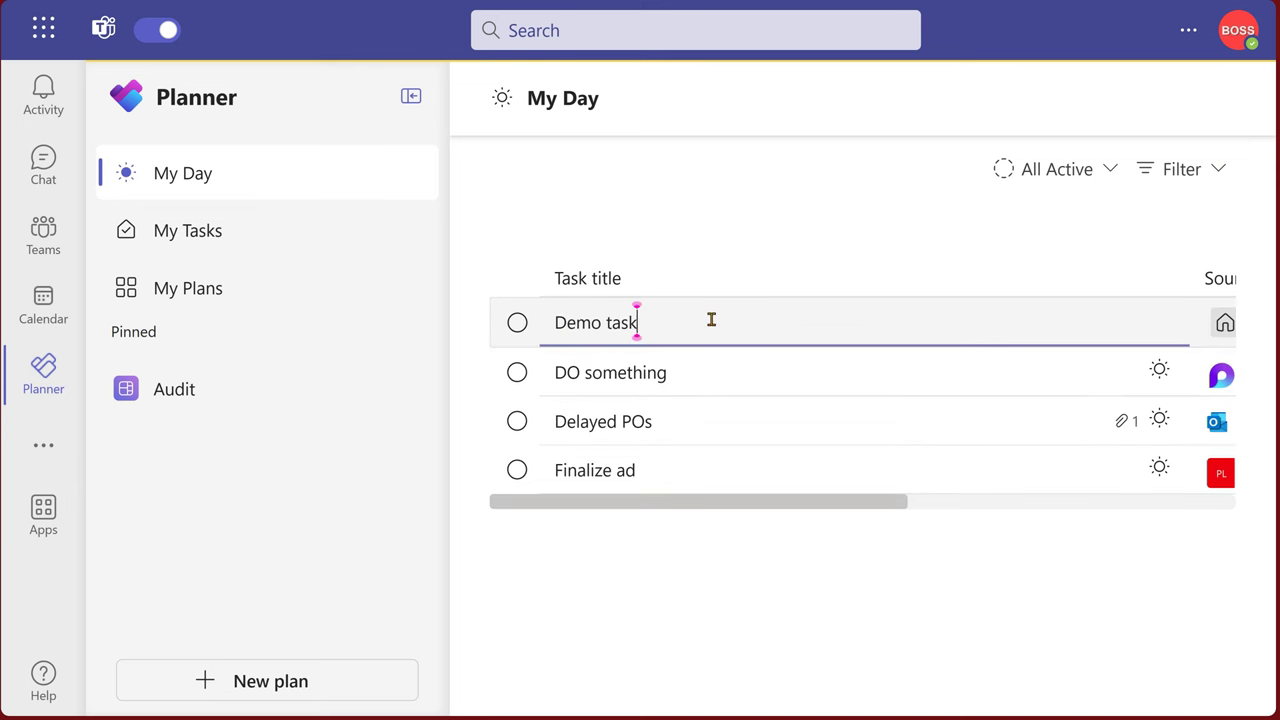
pyautogui.press('Tab')
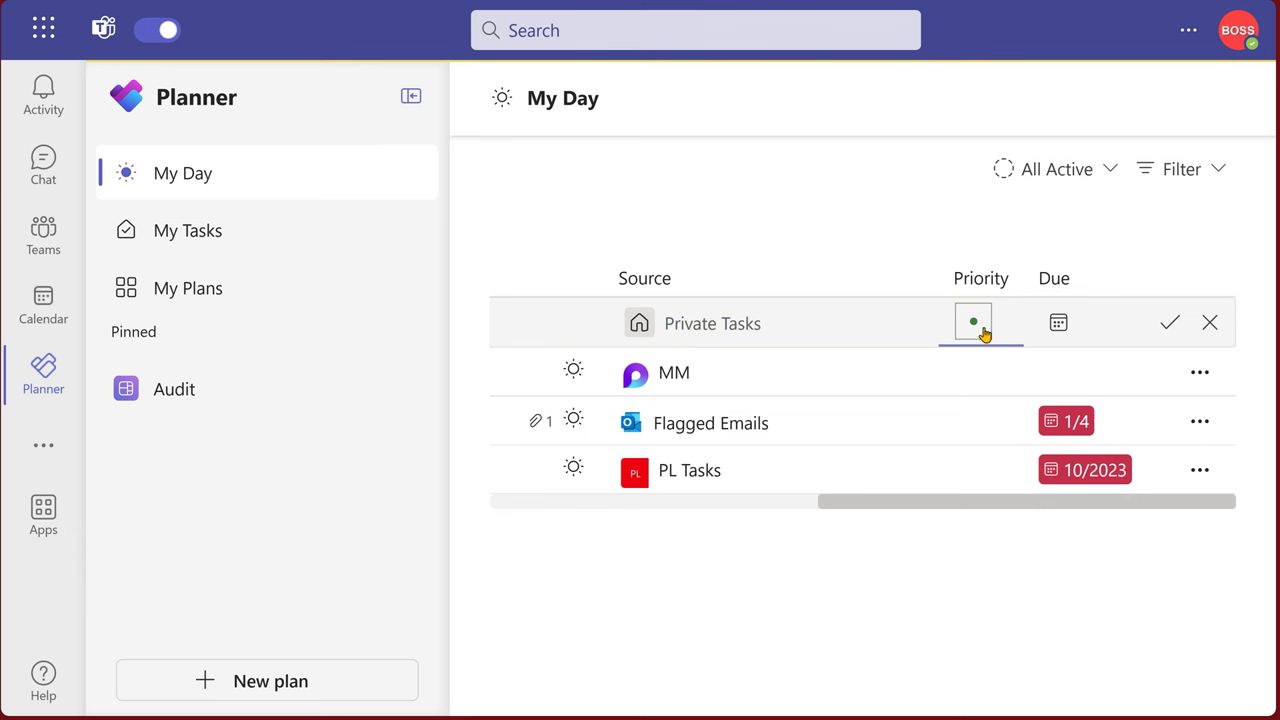
pyautogui.click(1055, 322)
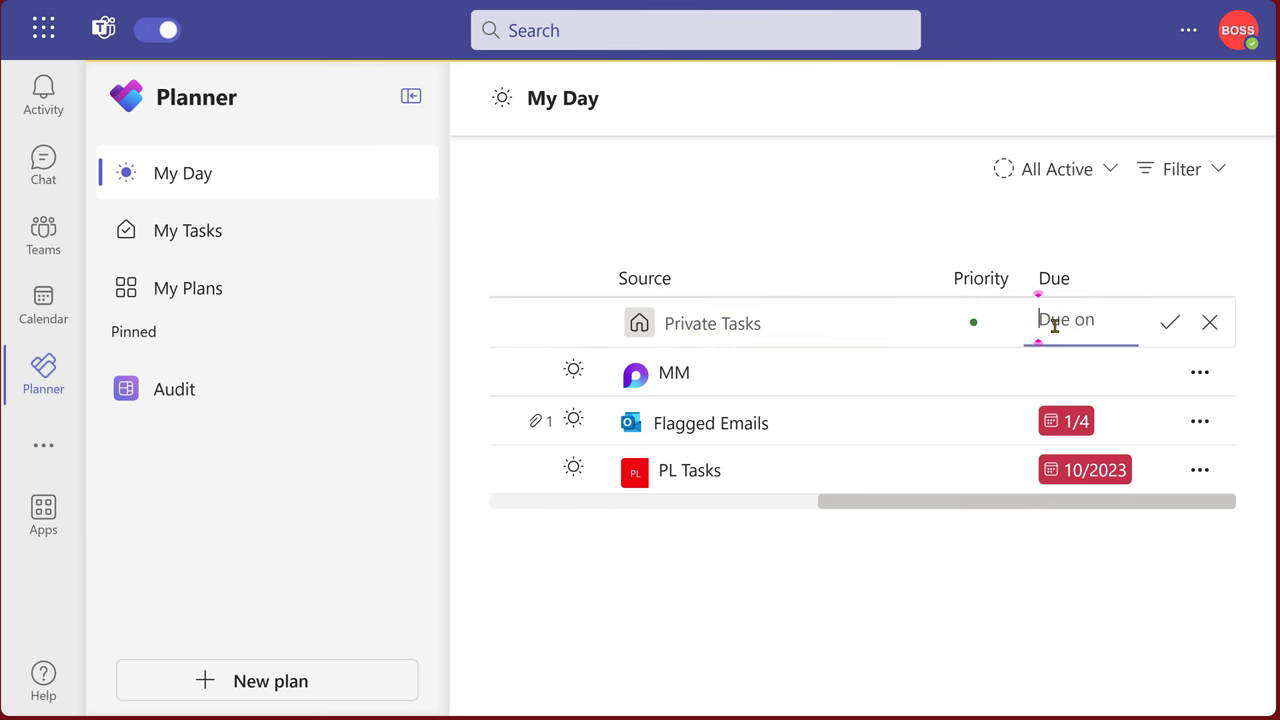
pyautogui.click(1079, 322)
pyautogui.click(1091, 497)
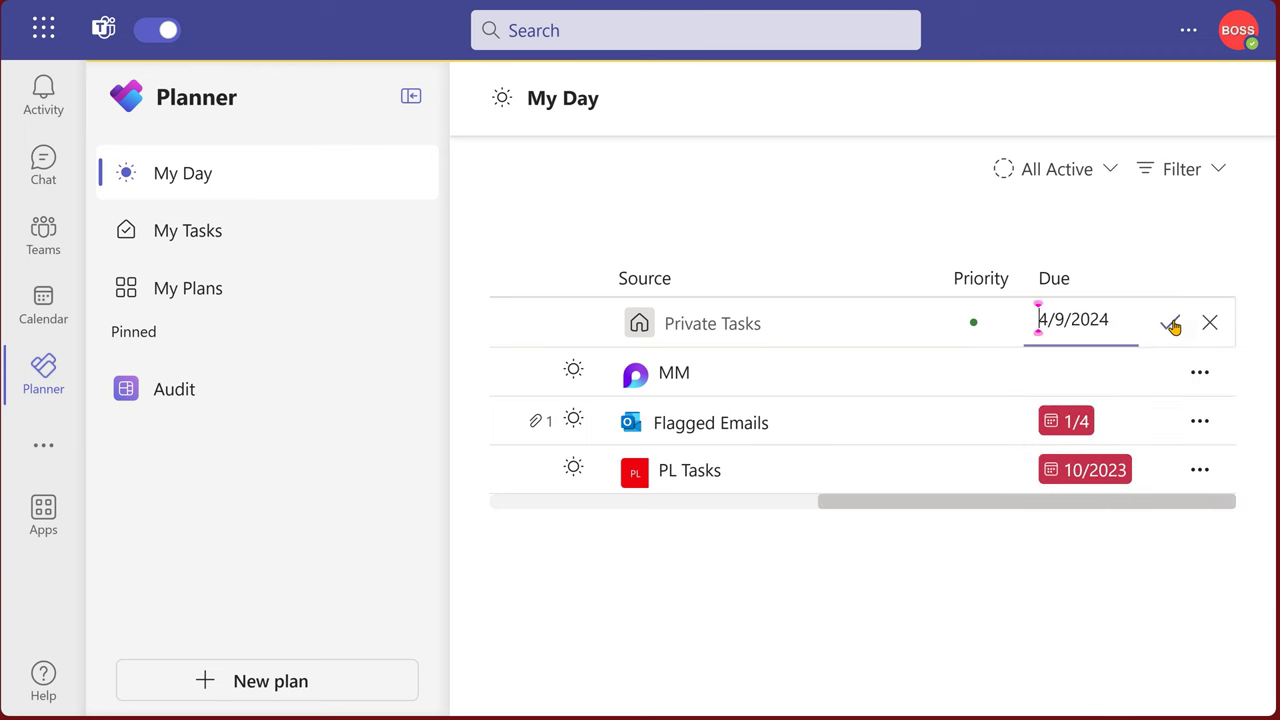
pyautogui.click(1173, 324)
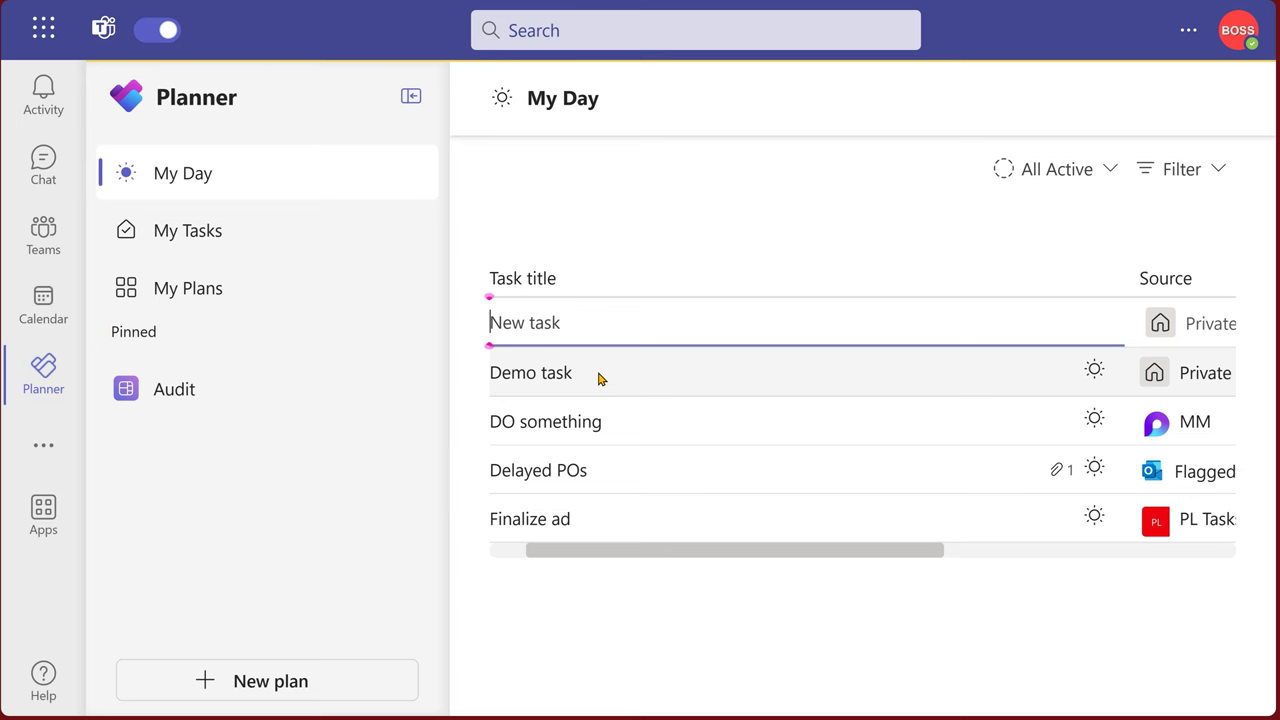
# - Review Demo task's details, leaving Bucket as To Do and Progress as Not started
pyautogui.click(558, 382)
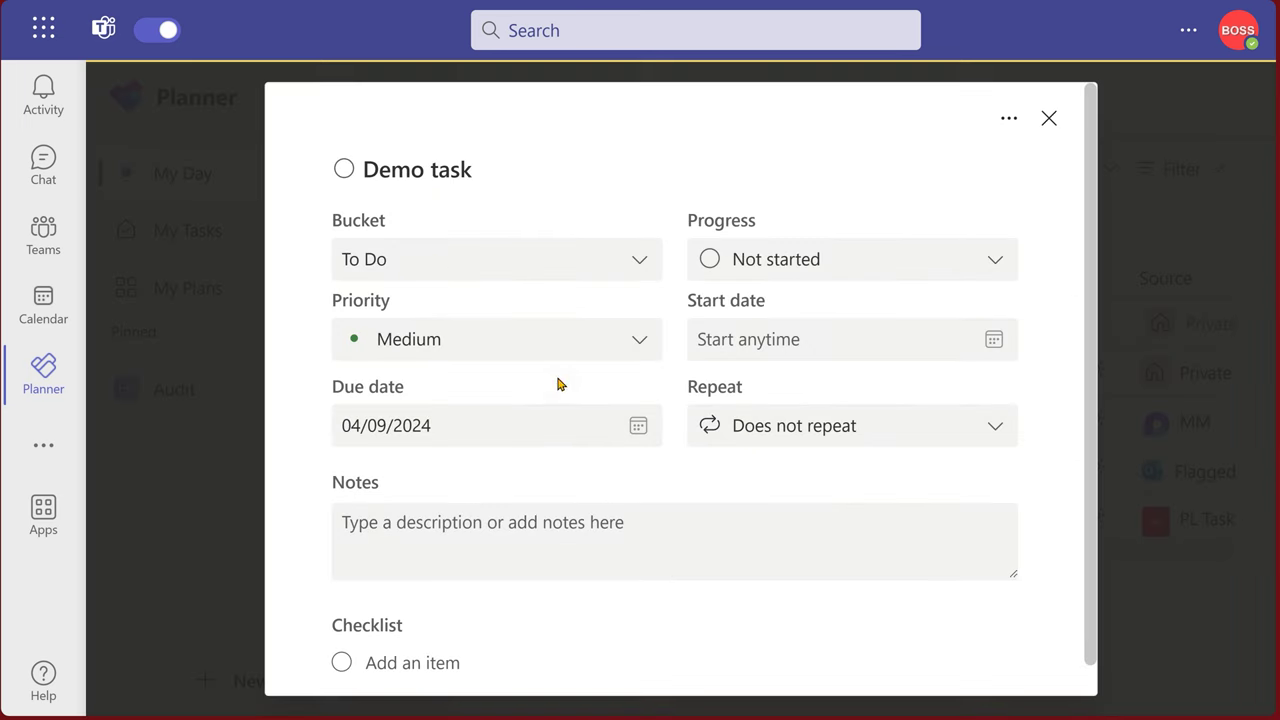
pyautogui.click(581, 258)
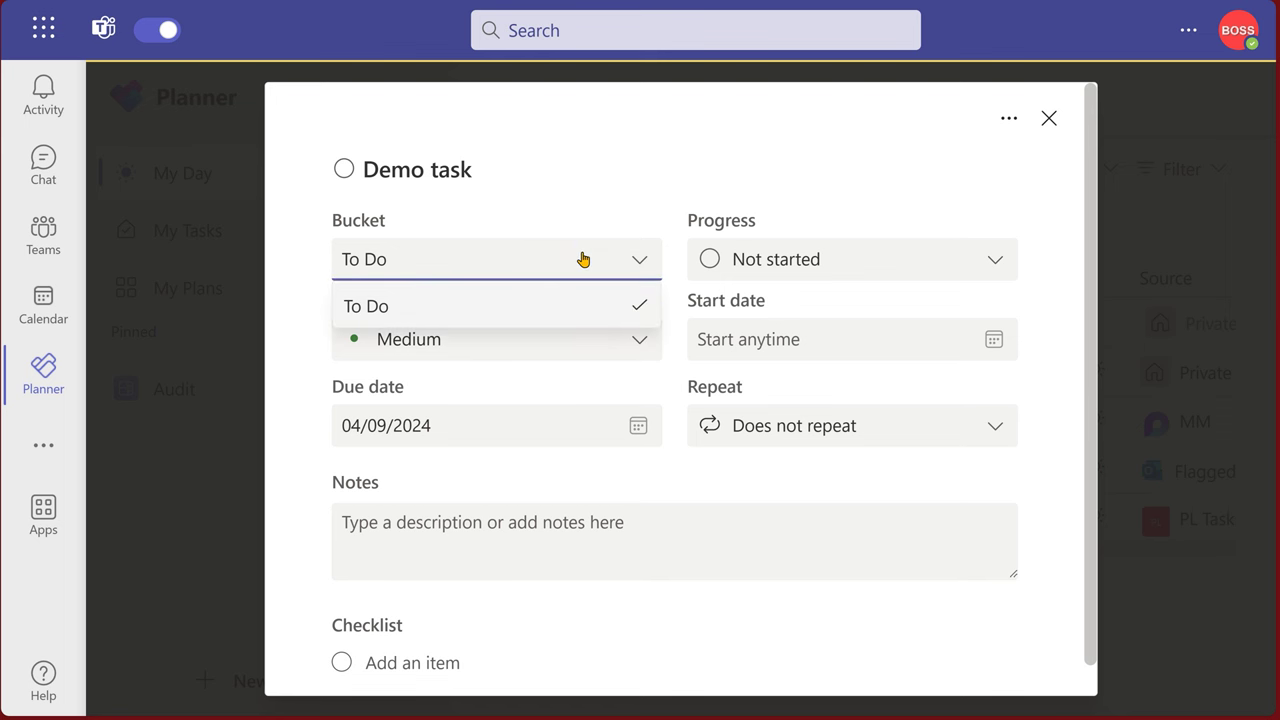
pyautogui.click(583, 259)
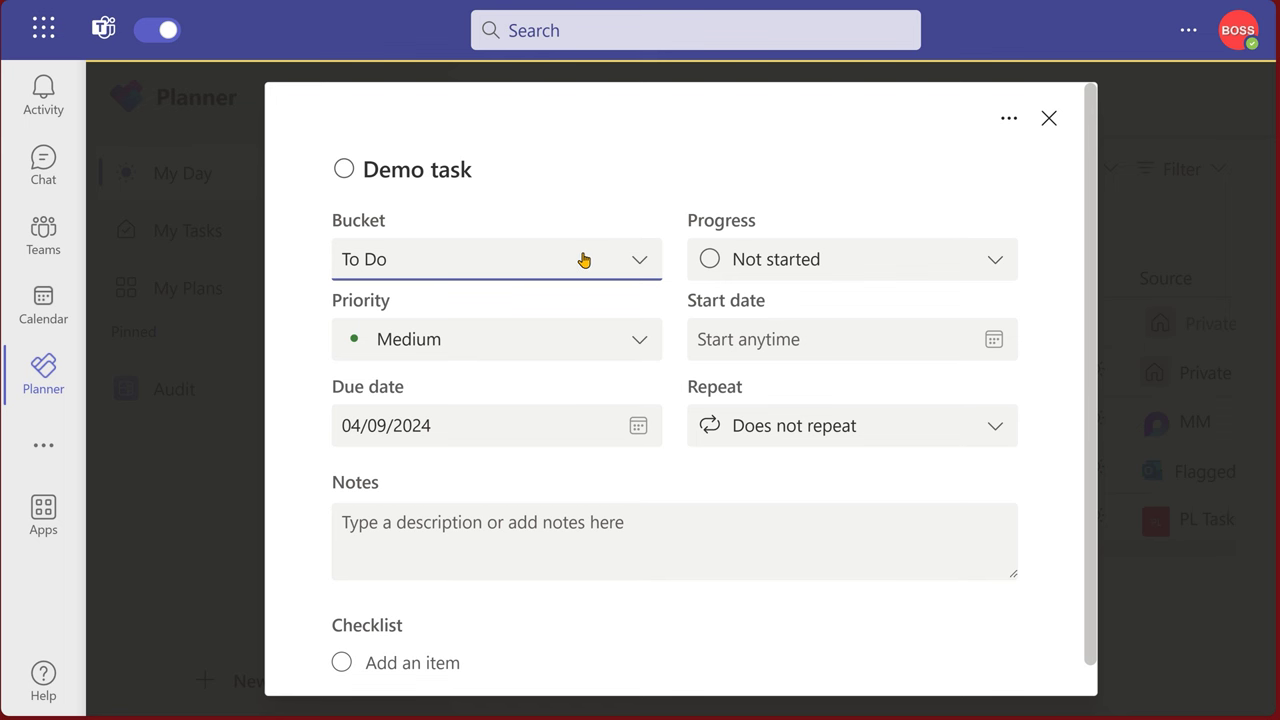
pyautogui.click(812, 261)
pyautogui.click(766, 486)
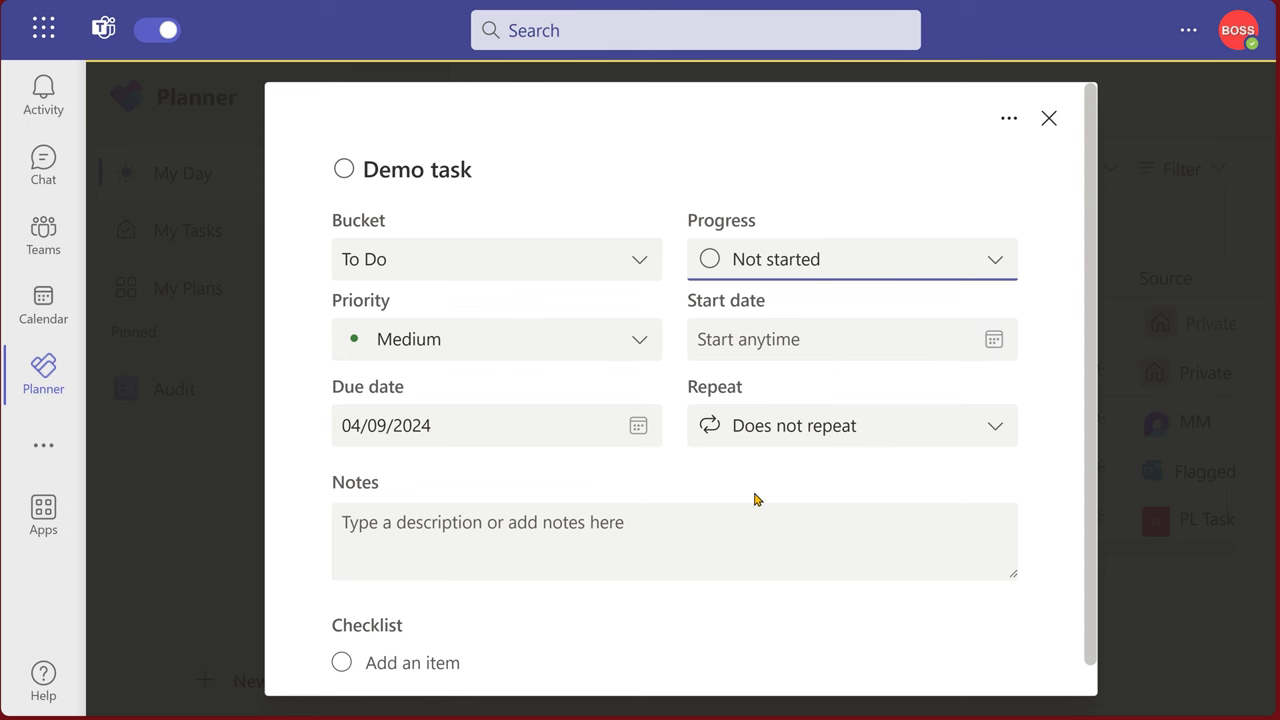
pyautogui.scroll(-1, 752, 500)
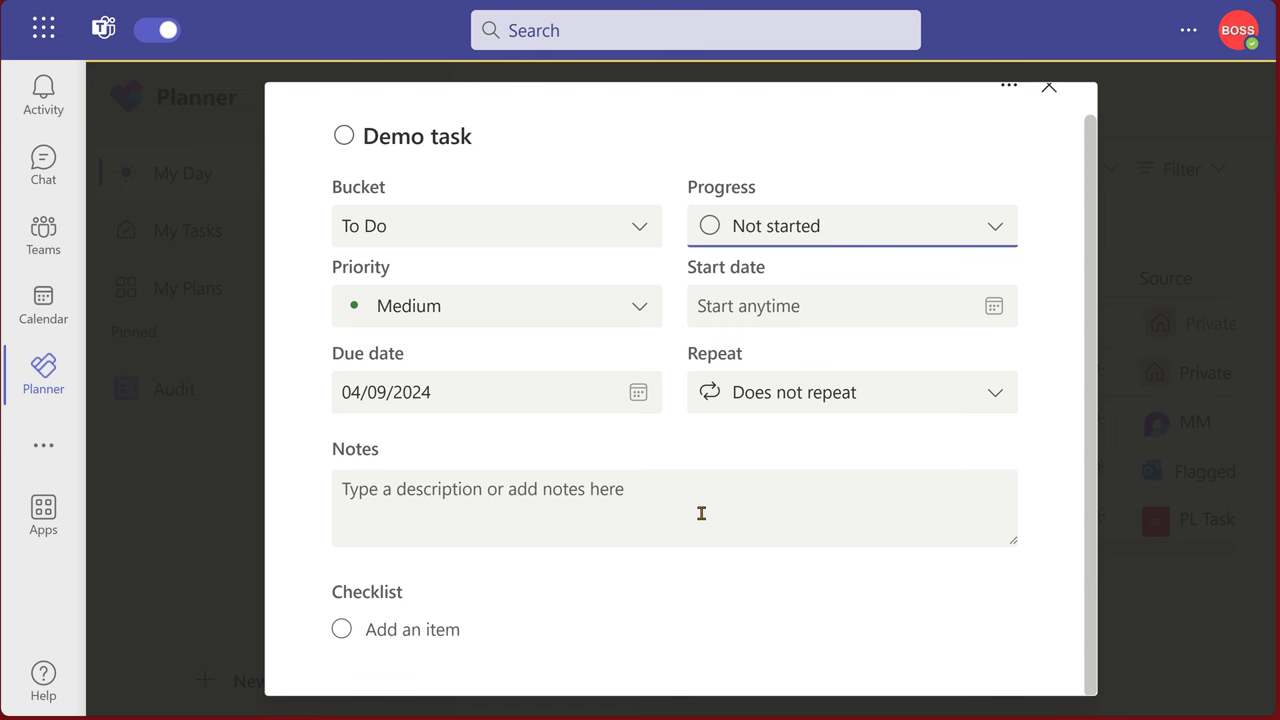
pyautogui.scroll(1, 789, 497)
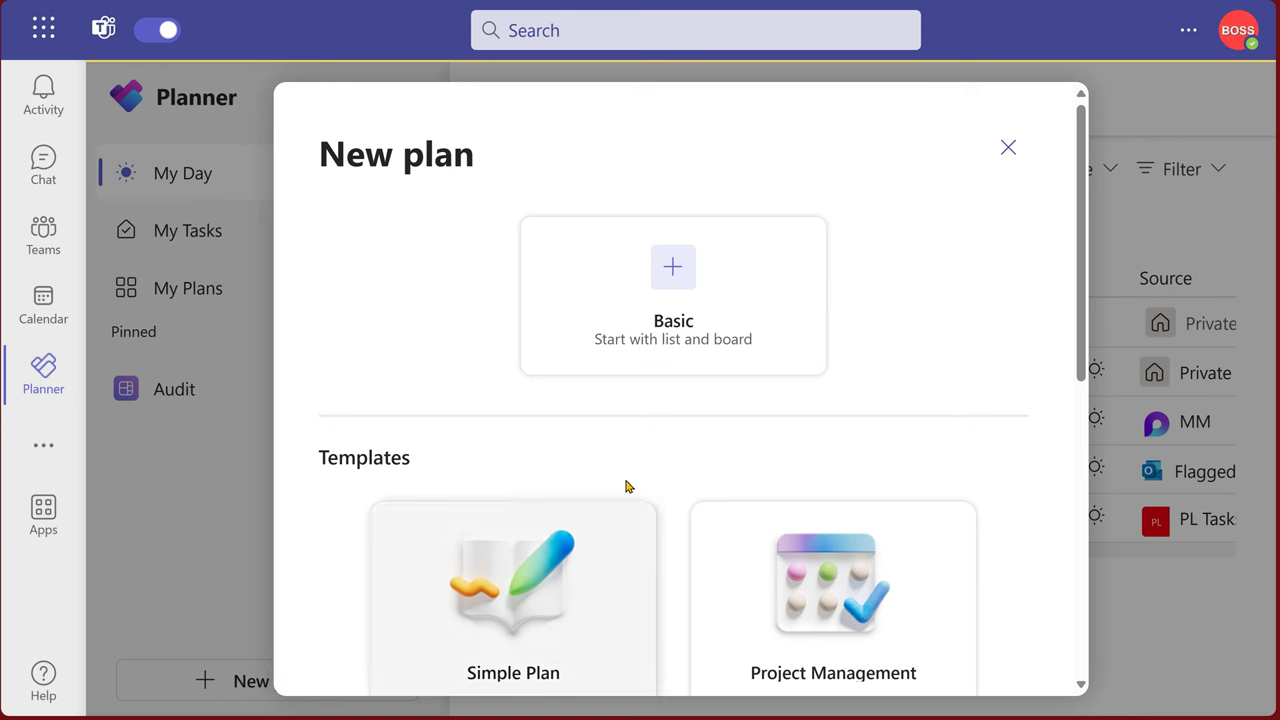
# - Create a Basic plan named 'Pre-session checklist' with no group
pyautogui.click(672, 312)
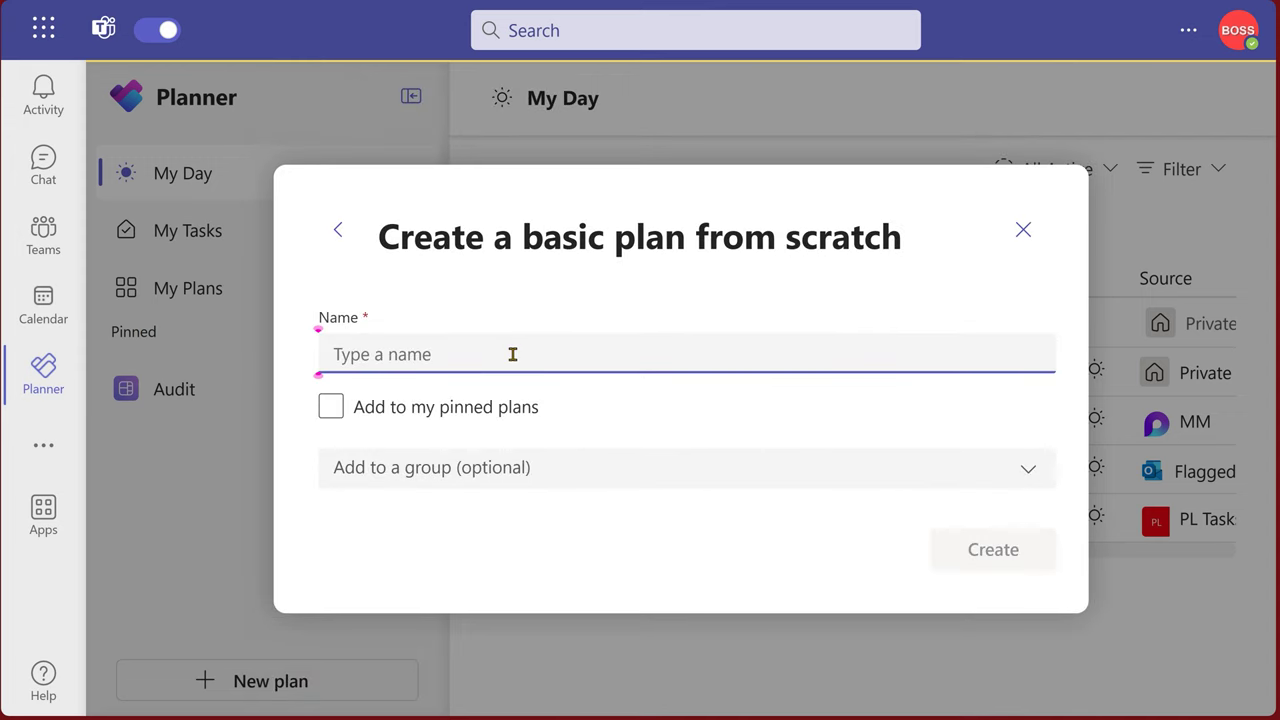
pyautogui.write('Pre-session checklist')
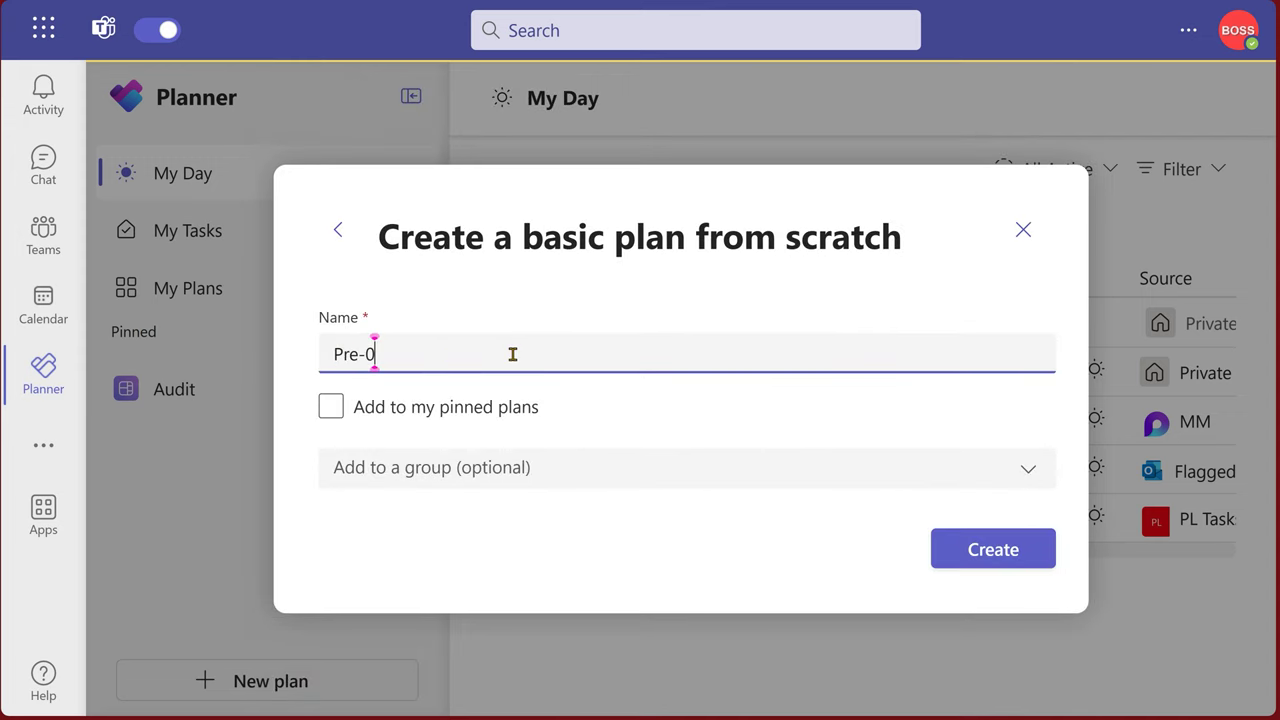
pyautogui.click(557, 478)
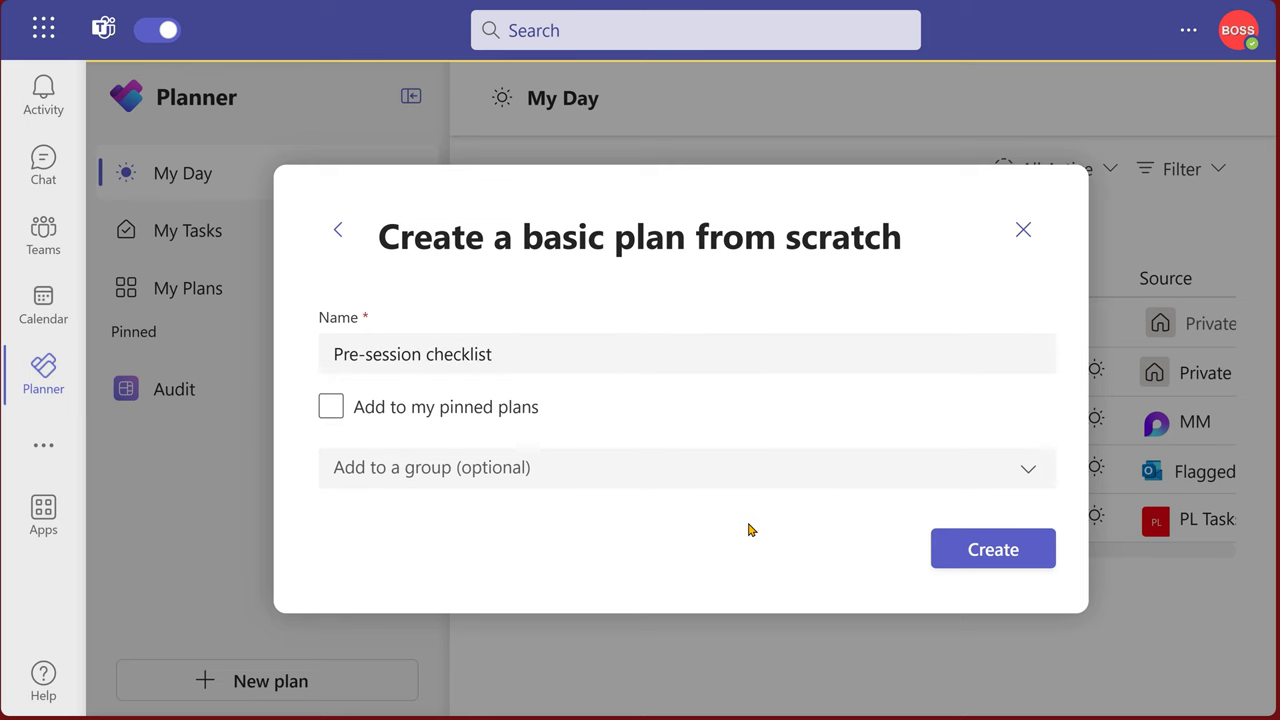
pyautogui.click(993, 545)
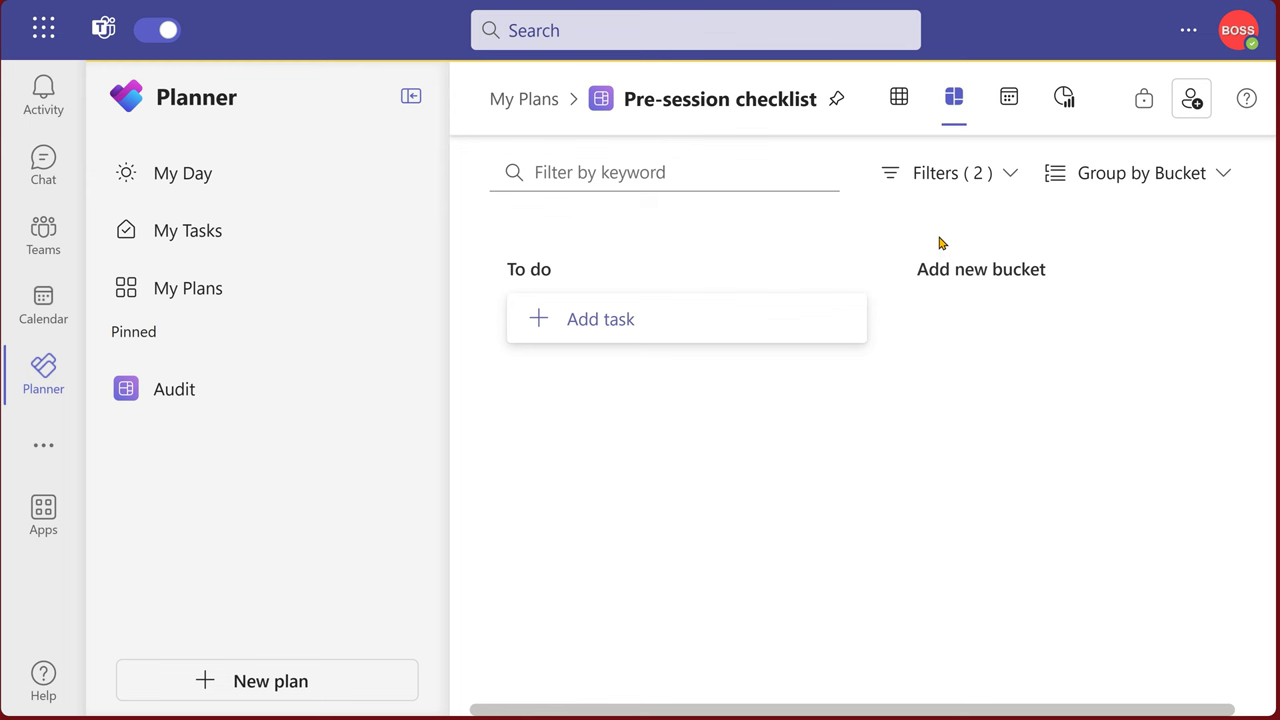
# - In grid view, add the task titles and complete Bandwidth, Windows Update, Video check and Open presentations
pyautogui.click(899, 97)
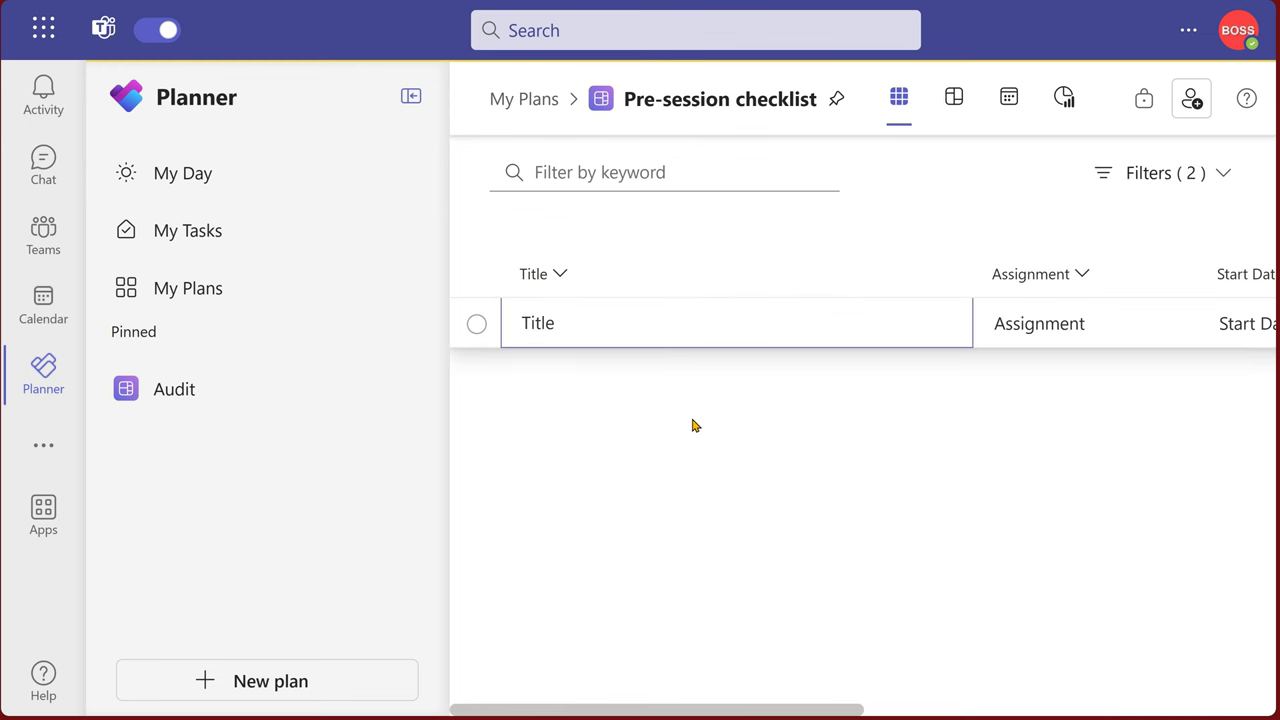
pyautogui.click(621, 340)
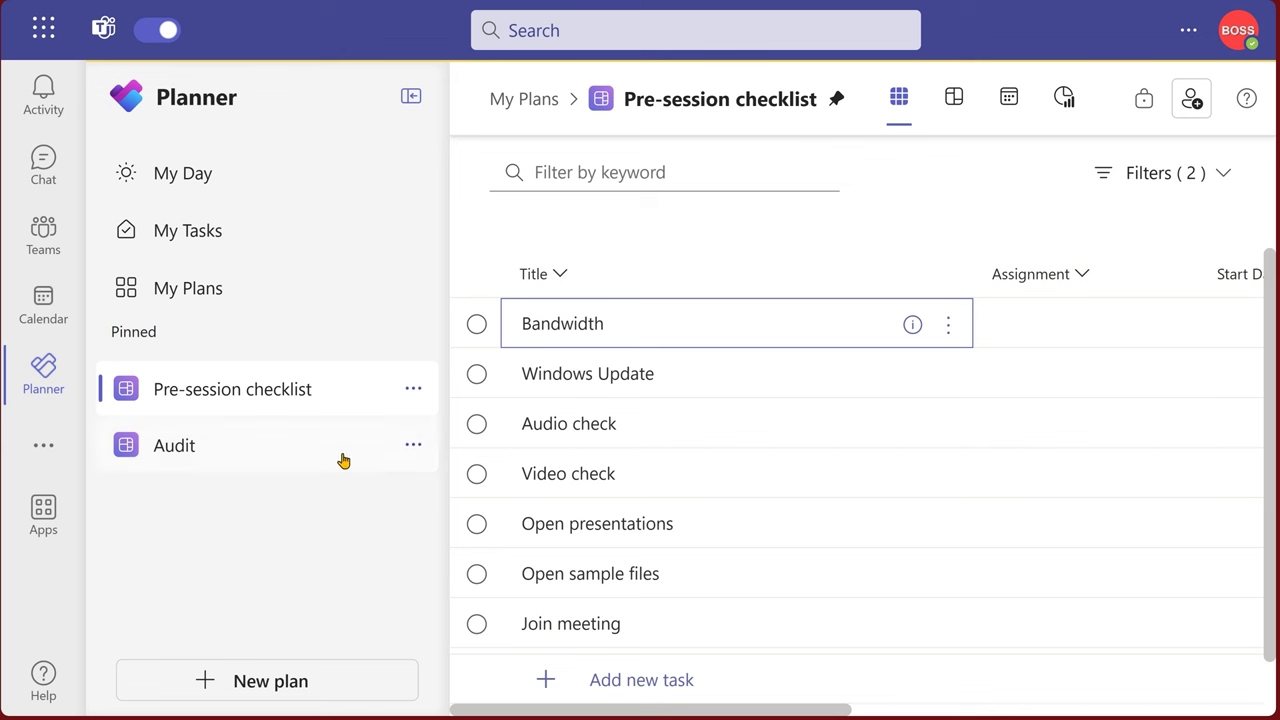
pyautogui.click(478, 324)
pyautogui.click(478, 378)
pyautogui.click(478, 473)
pyautogui.click(477, 523)
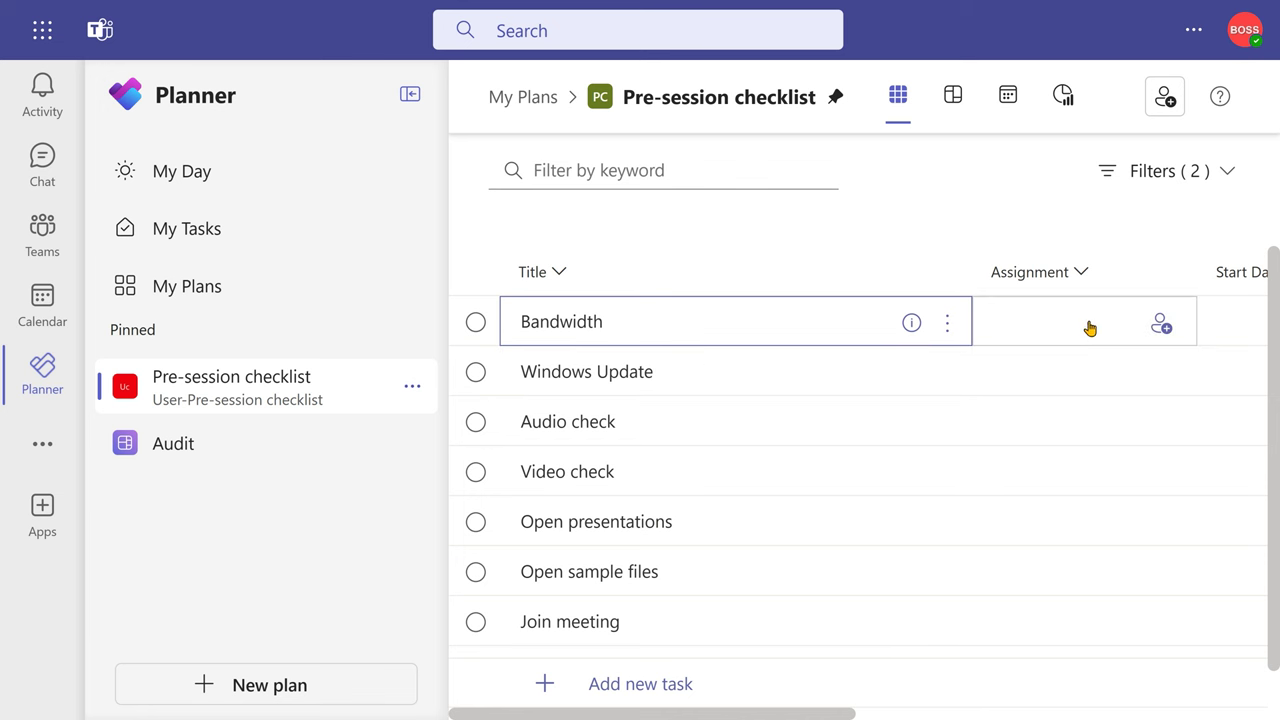
# - Try assigning Bandwidth to the non-member assistant, then cancel the add-to-plan prompt
pyautogui.click(1090, 328)
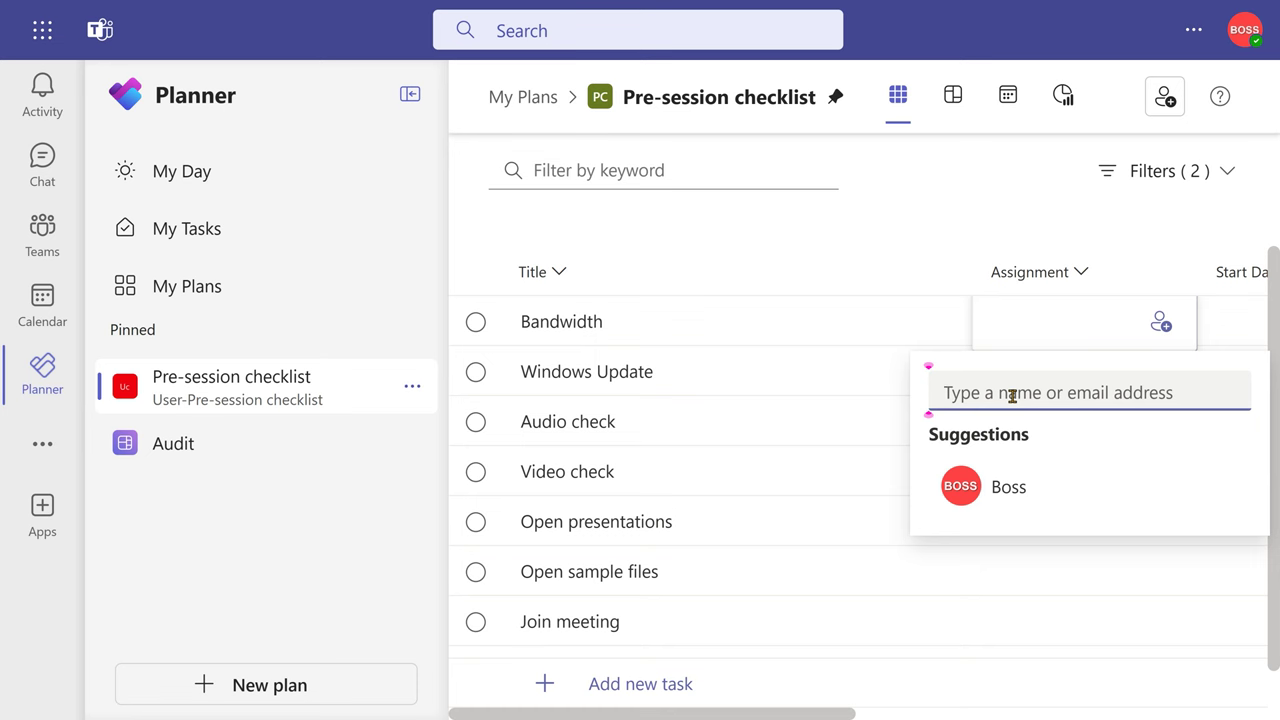
pyautogui.write('asst')
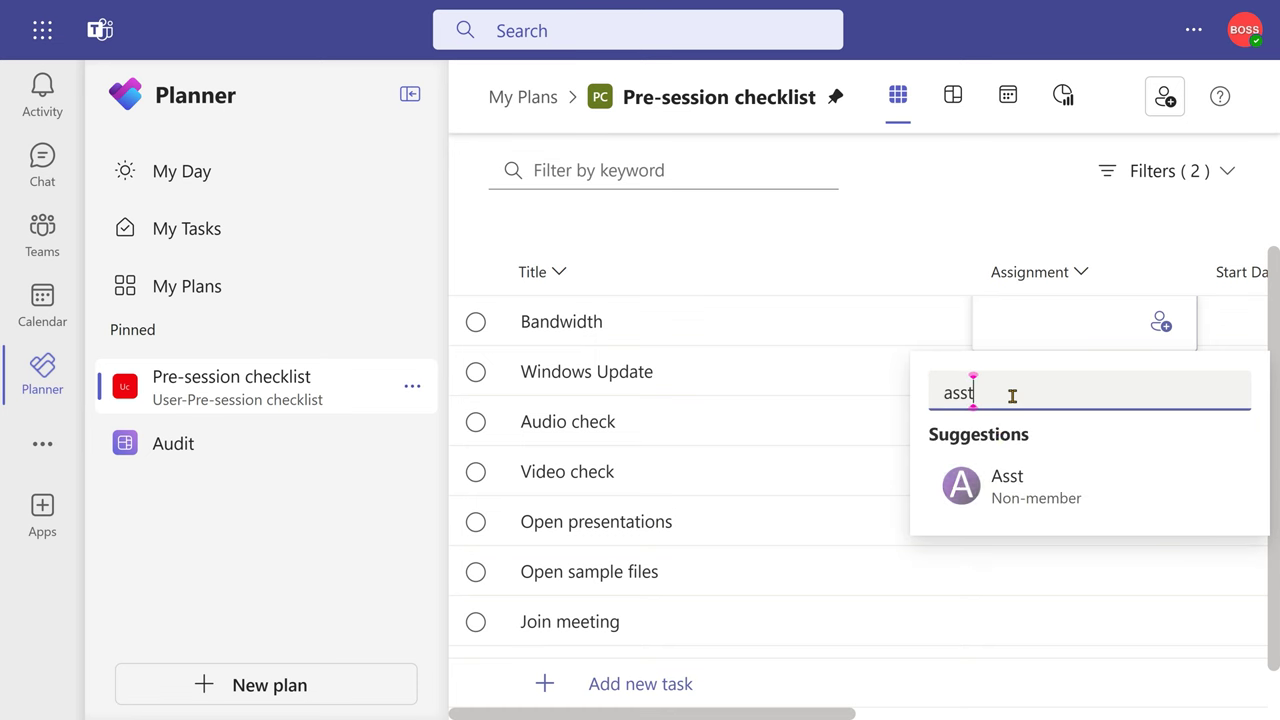
pyautogui.click(1012, 484)
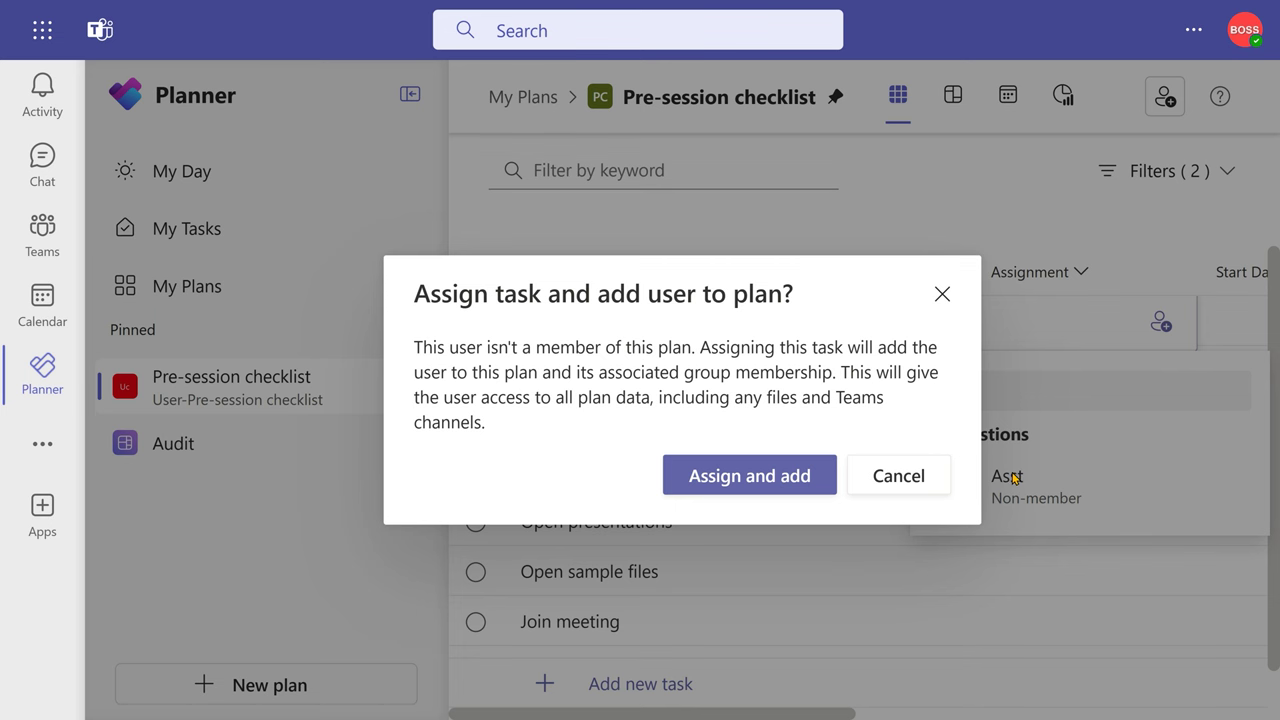
pyautogui.click(899, 477)
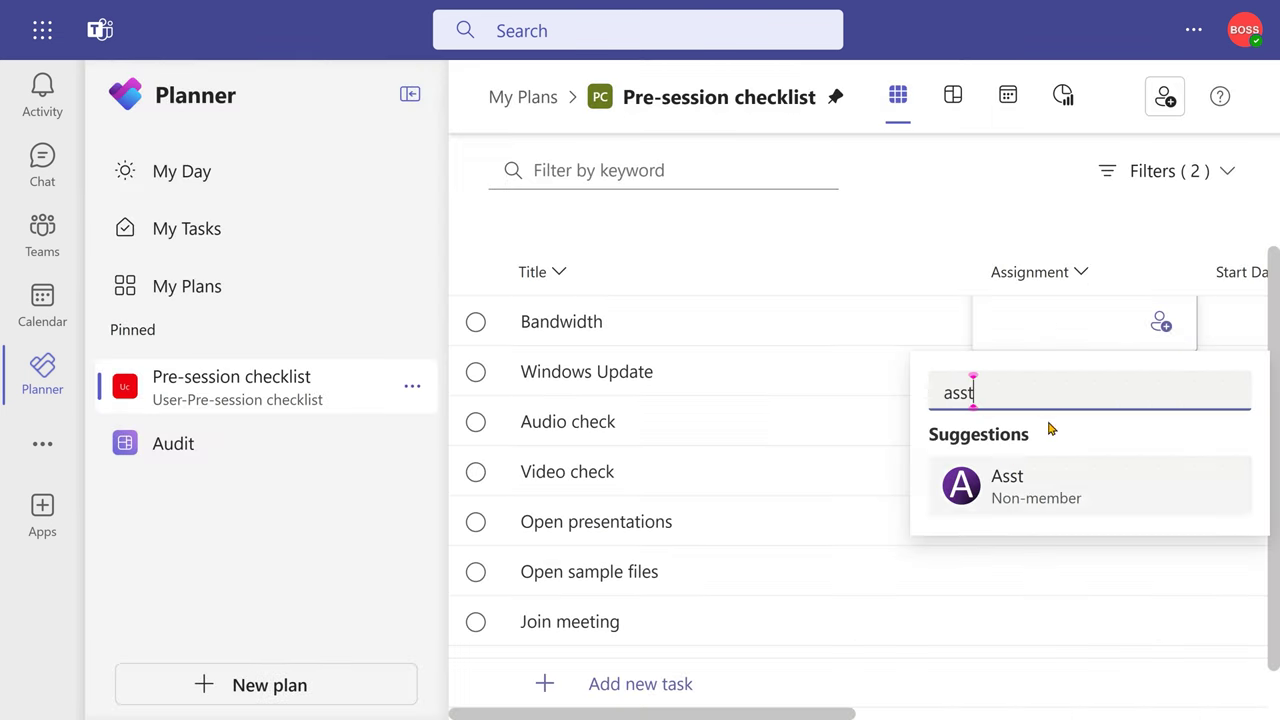
# - Add the assistant as a plan member and assign them Bandwidth and Open presentations
pyautogui.click(1166, 98)
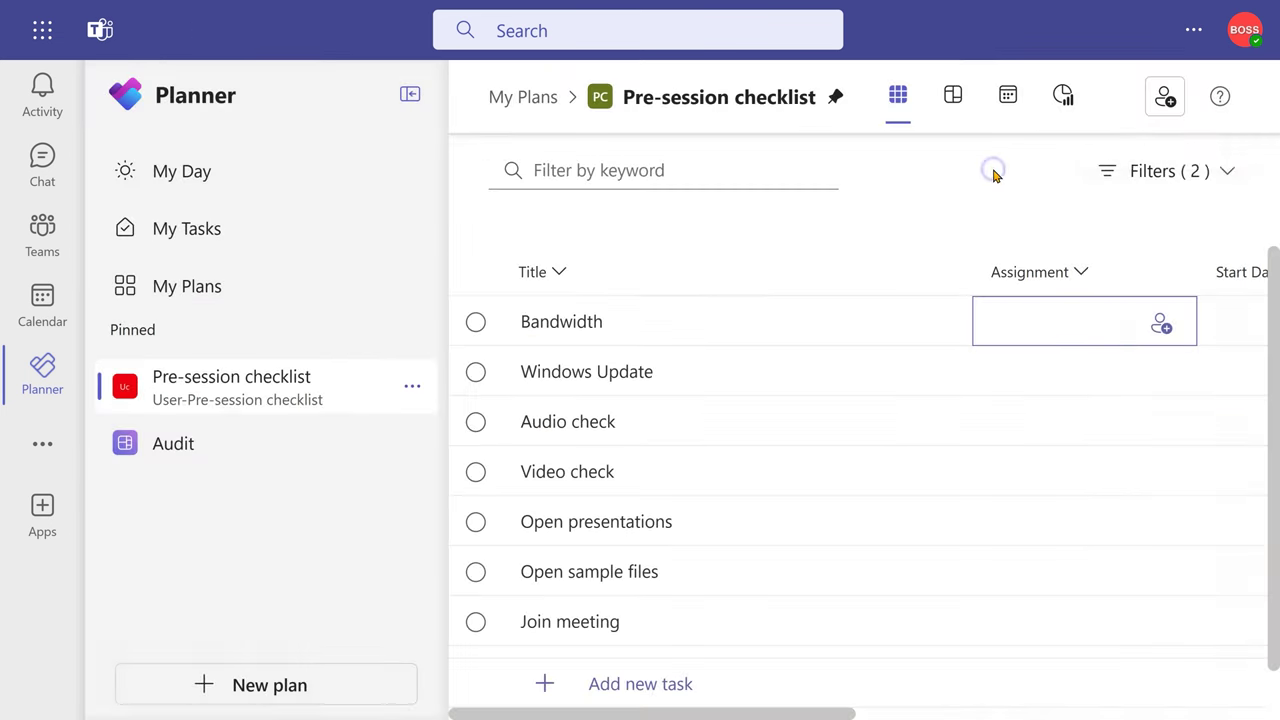
pyautogui.click(1036, 324)
pyautogui.click(1006, 487)
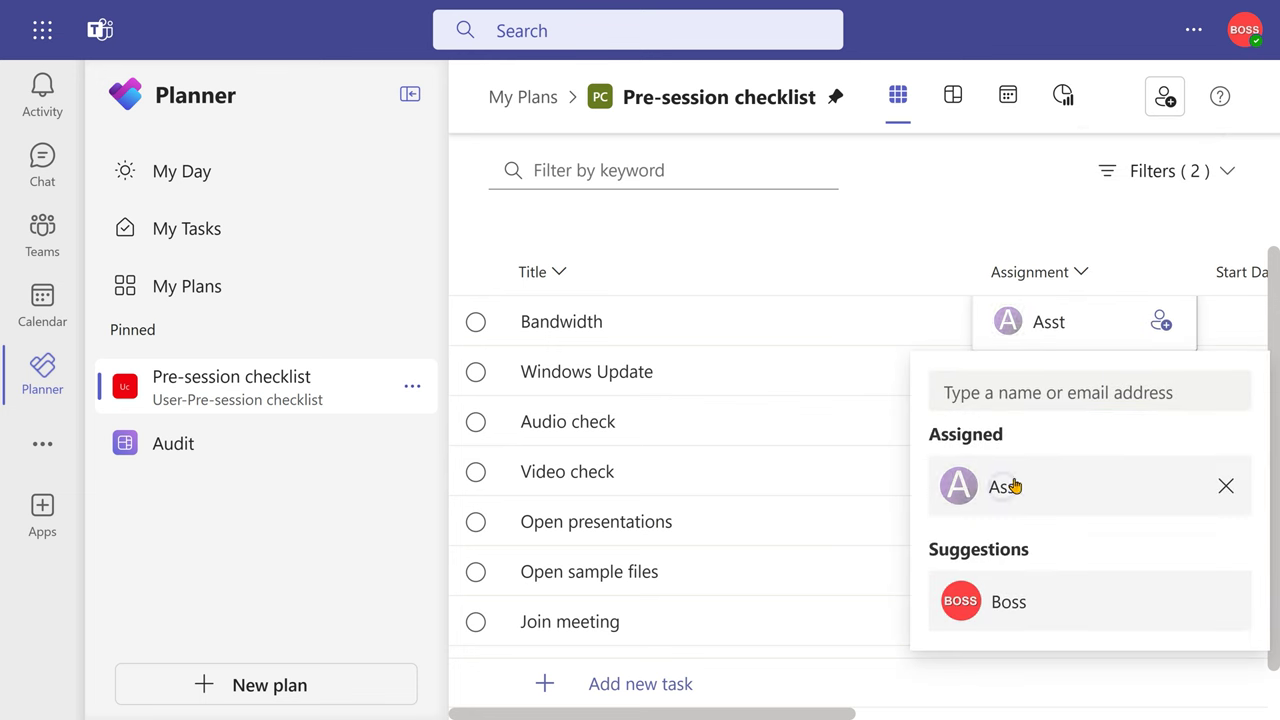
pyautogui.click(1145, 528)
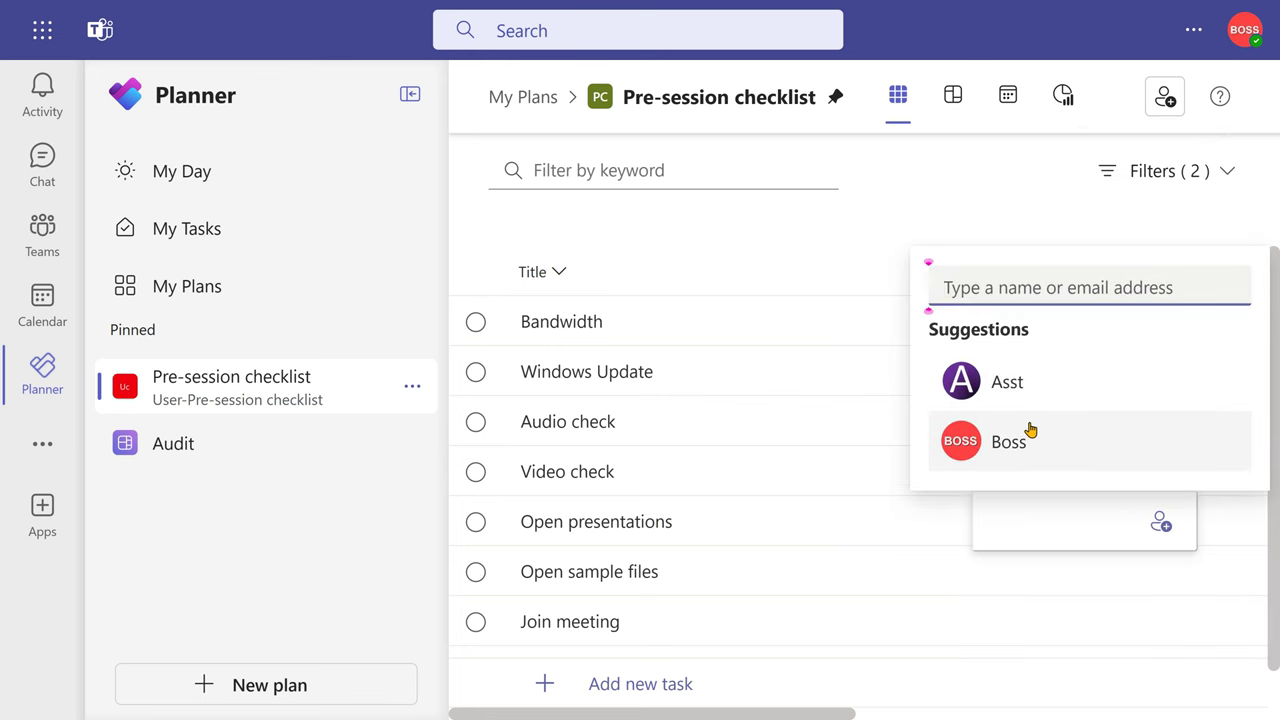
pyautogui.click(1012, 383)
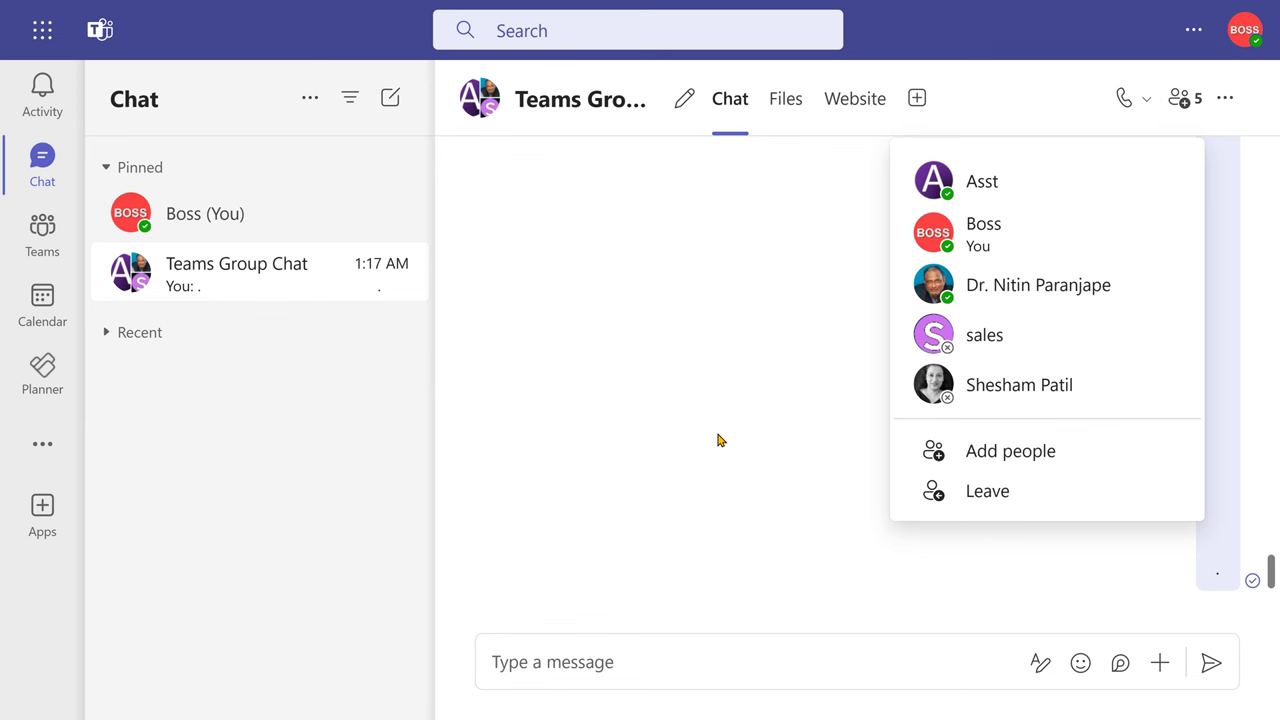
# - Send a Loop task list with 'Loop task' assigned to the assistant, due Wednesday April 10
pyautogui.click(1100, 664)
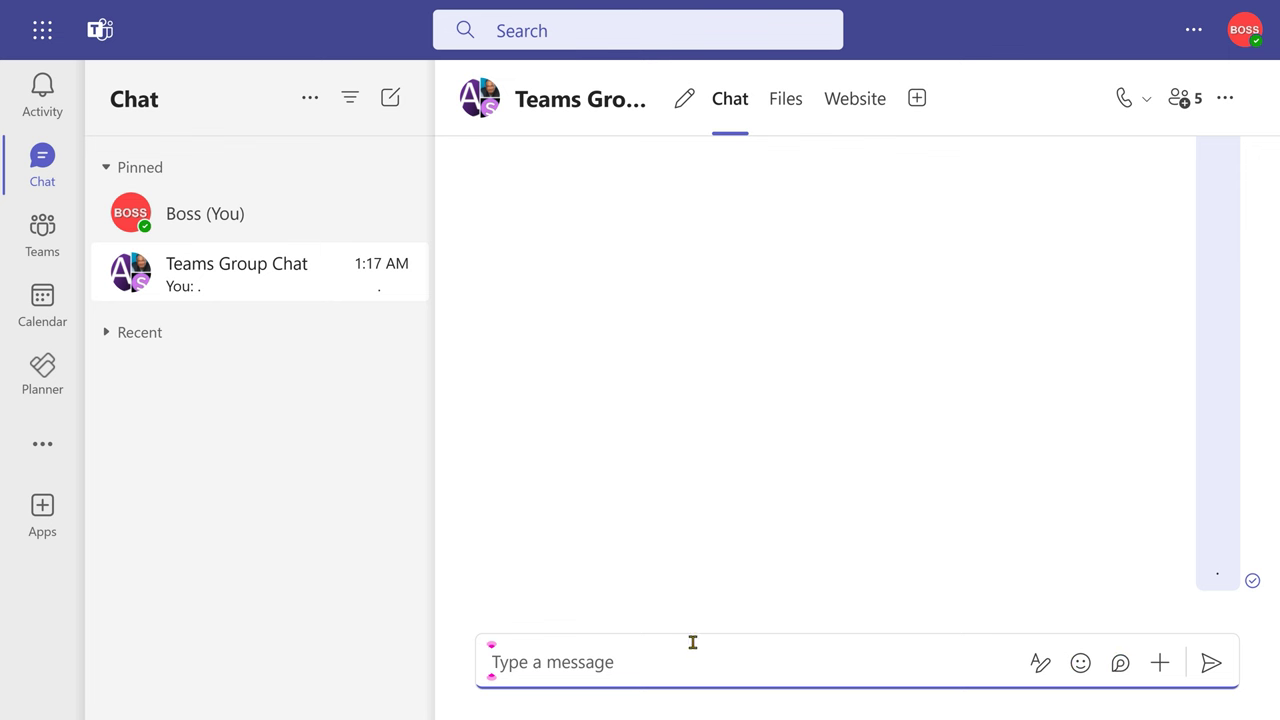
pyautogui.click(1120, 664)
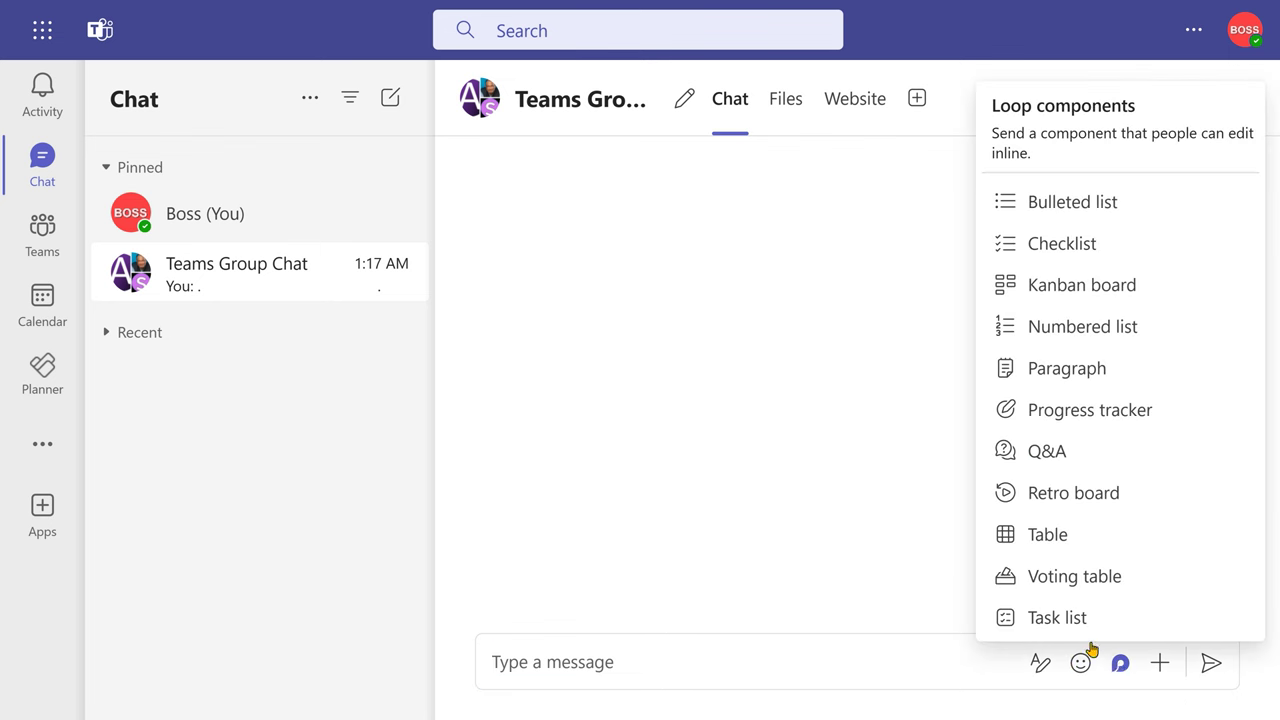
pyautogui.click(1040, 614)
pyautogui.write('Loop task')
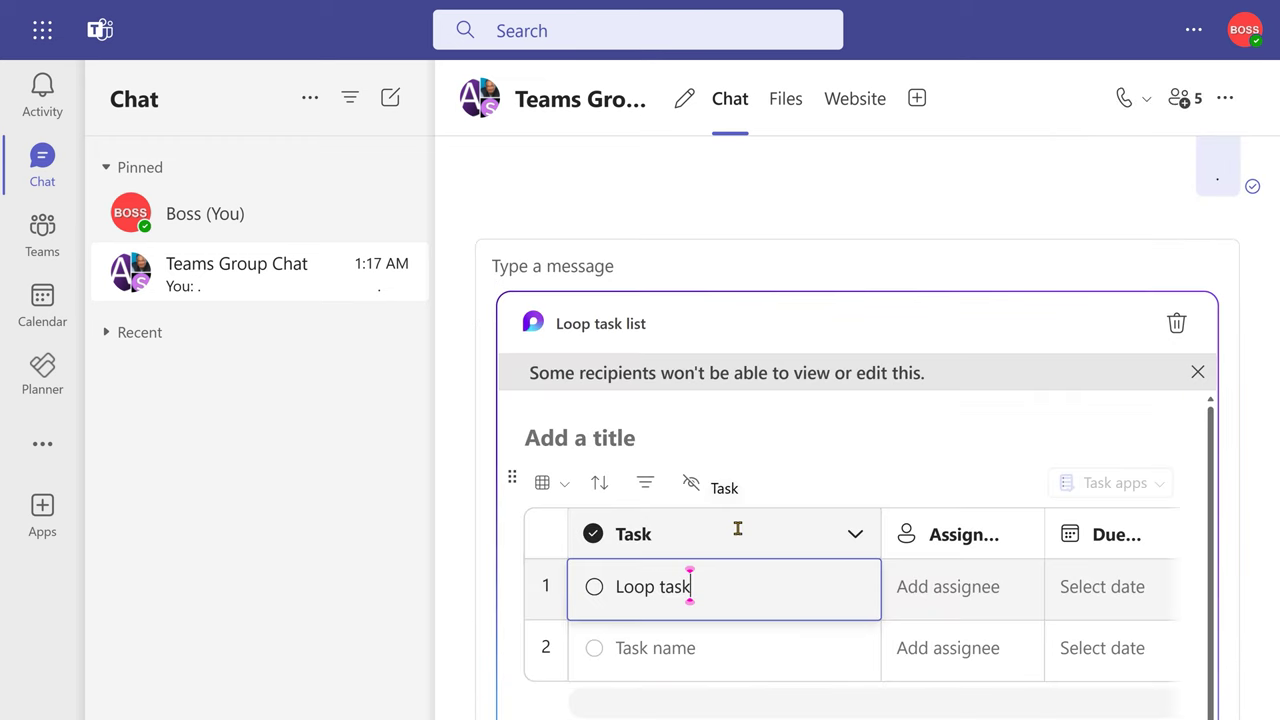
pyautogui.press('Tab')
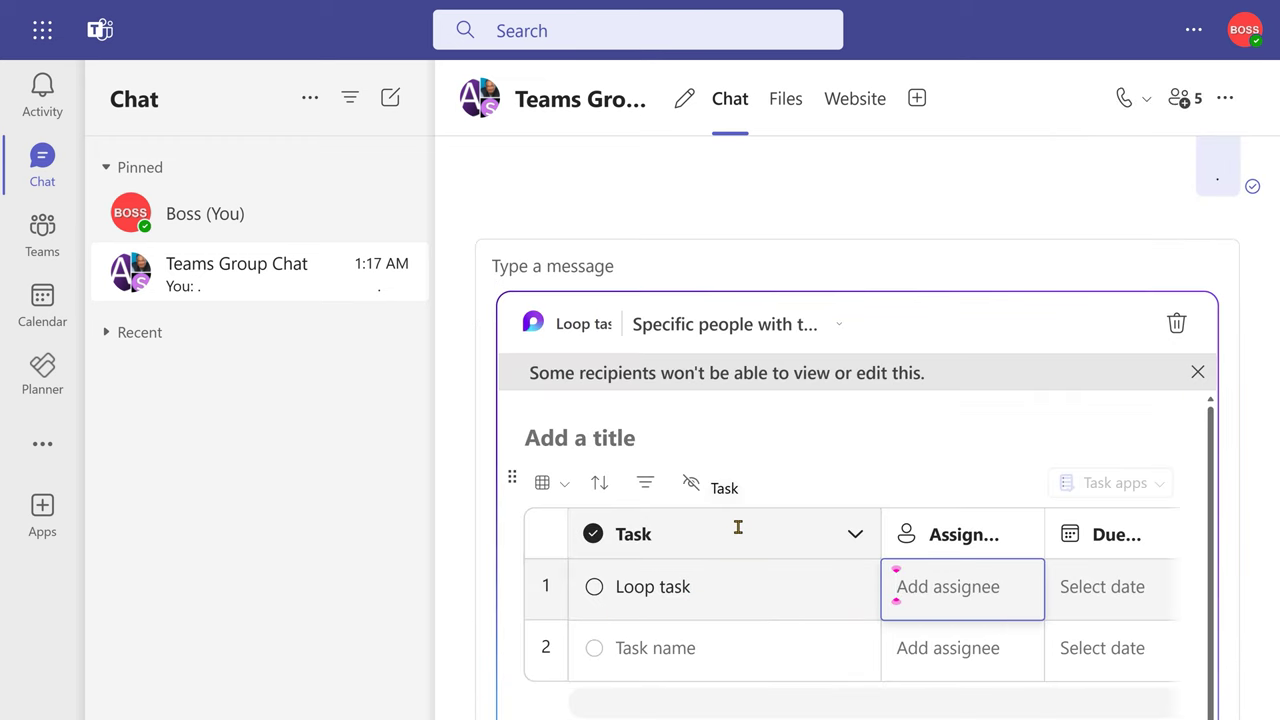
pyautogui.write('@')
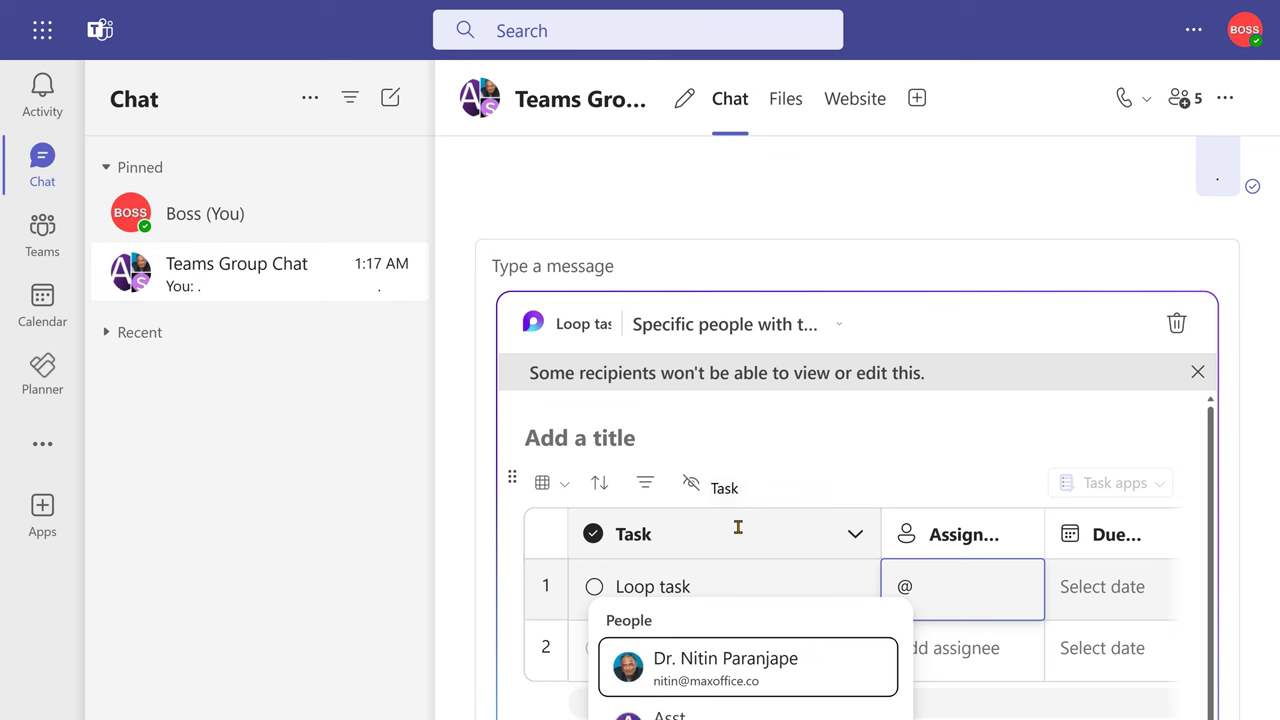
pyautogui.write('asst')
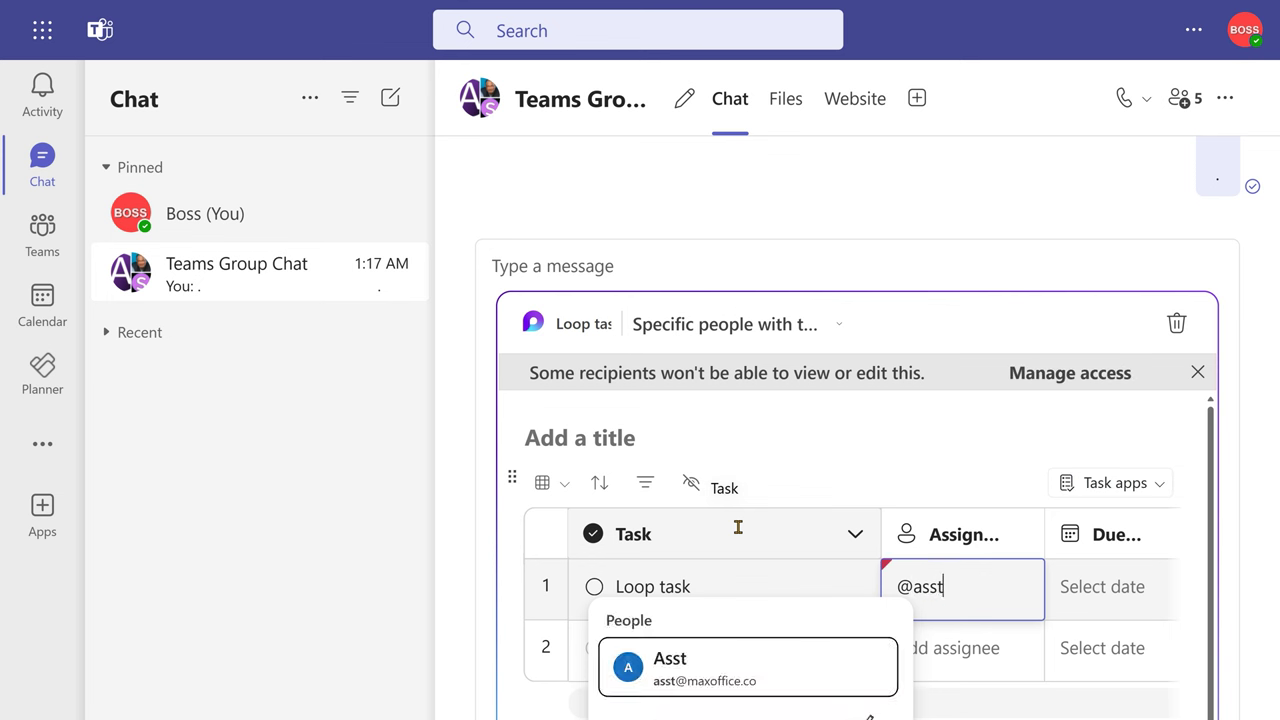
pyautogui.press('Return')
pyautogui.click(1098, 603)
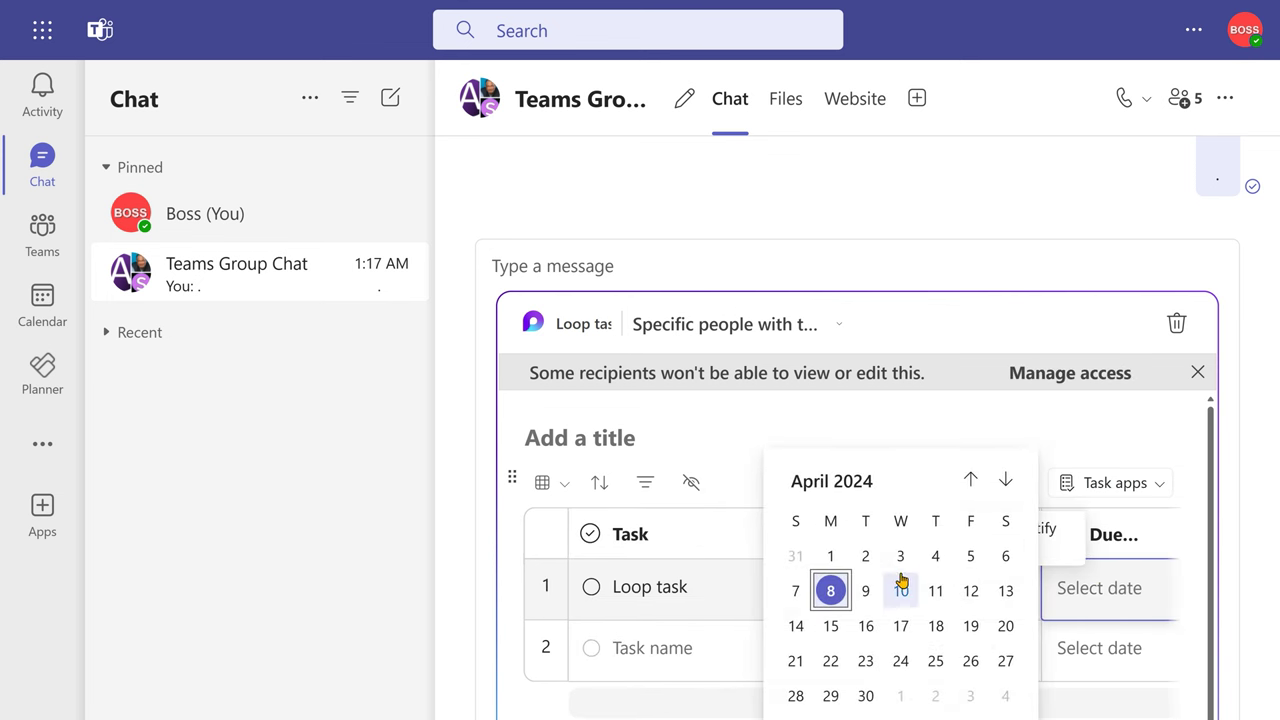
pyautogui.click(901, 560)
pyautogui.click(1207, 660)
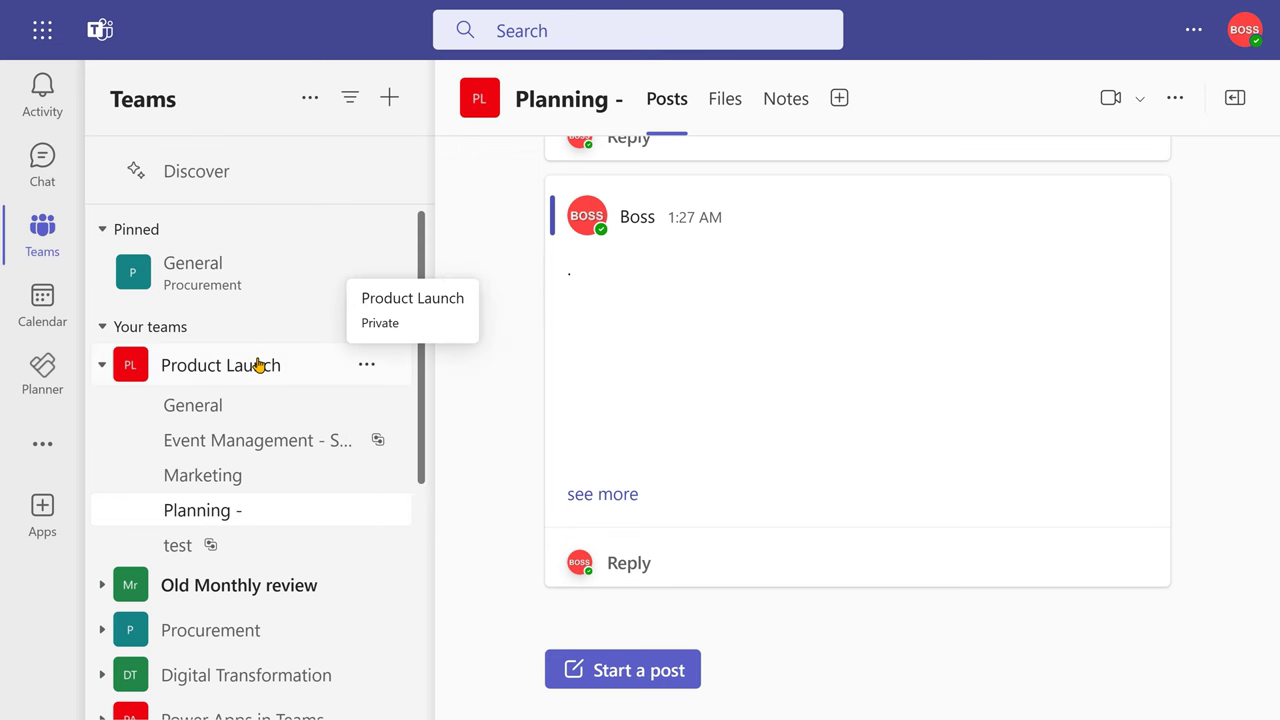
# - Start a Planner tab in the Planning channel and name it 'PL Planning'
pyautogui.click(837, 95)
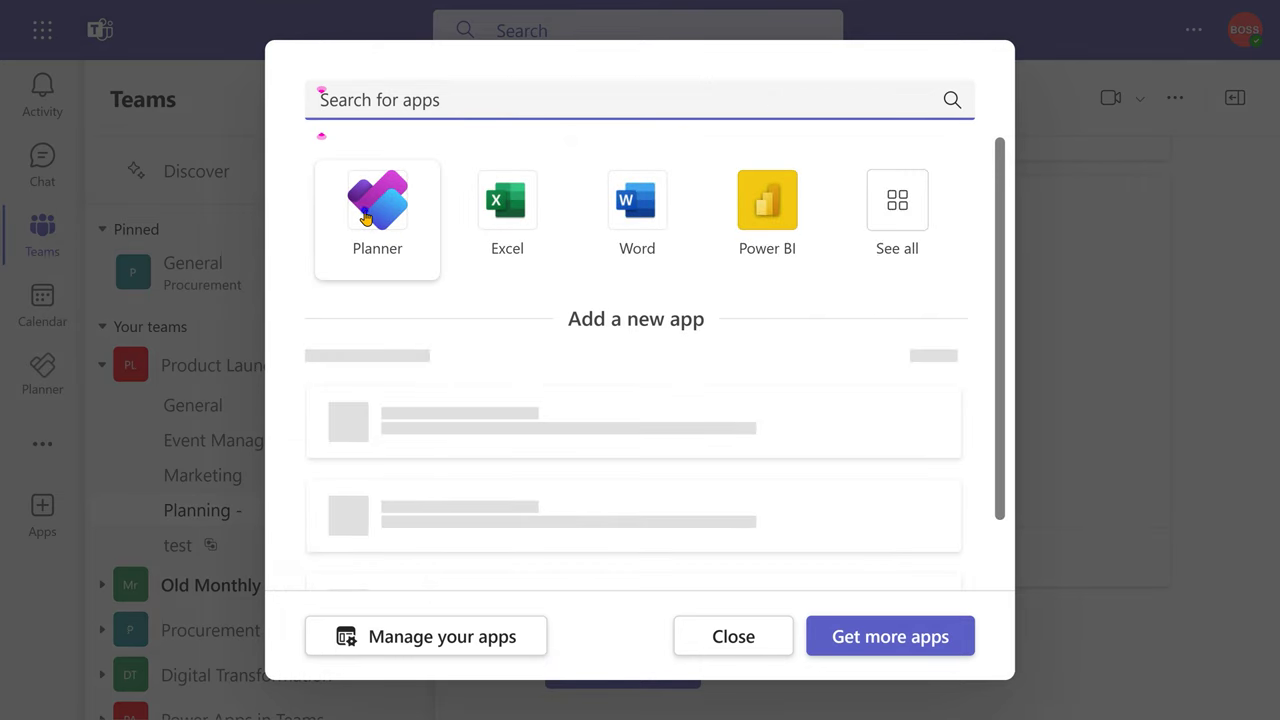
pyautogui.click(375, 215)
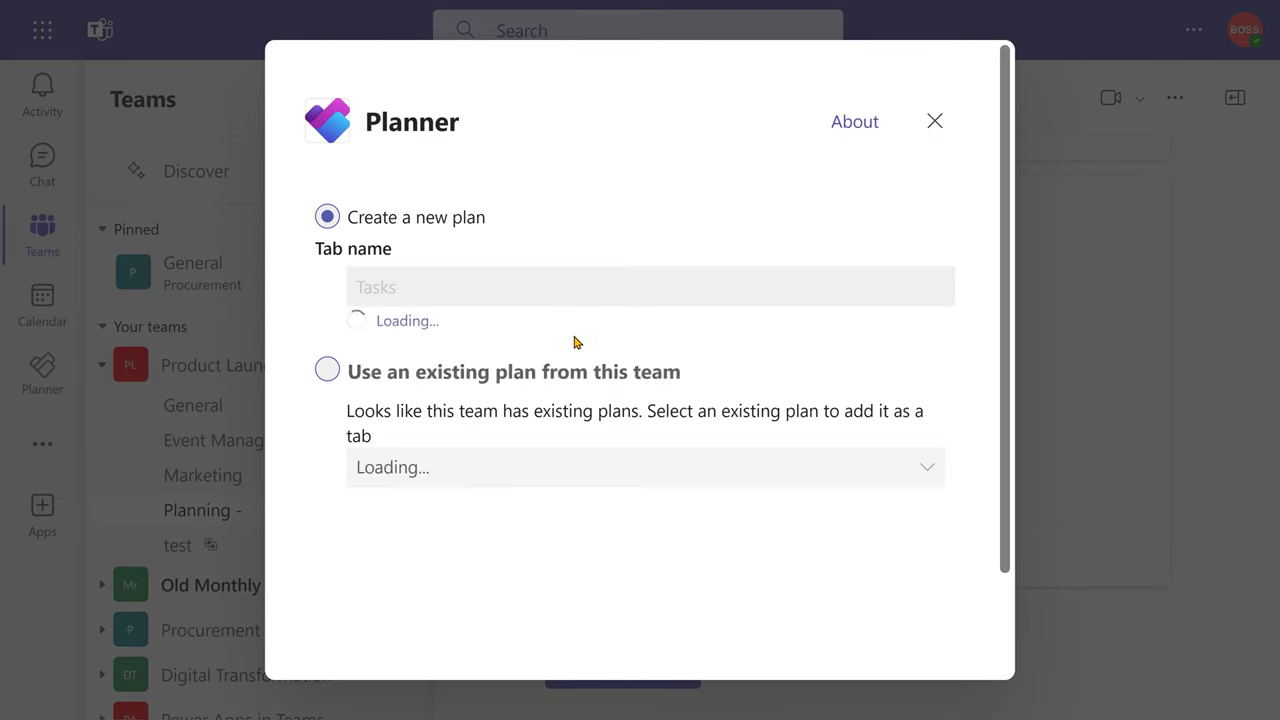
pyautogui.click(521, 300)
pyautogui.write('PL Pla')
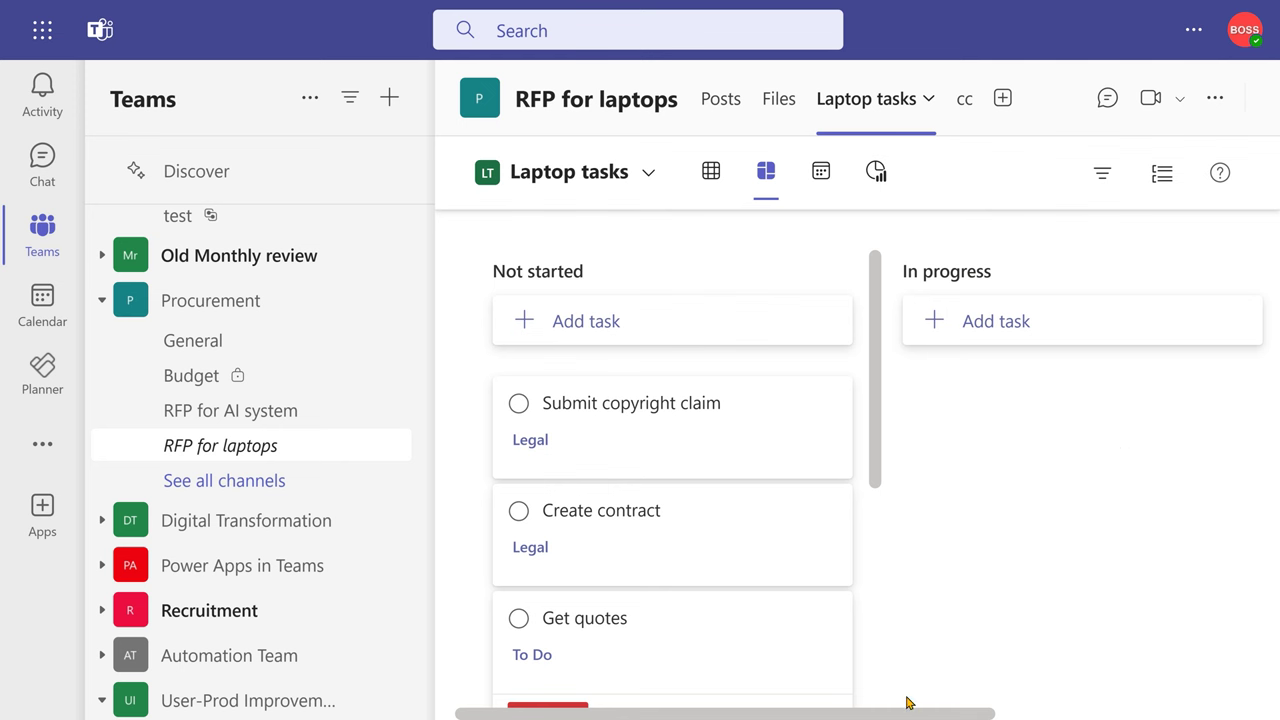
# - Show the Laptop tasks plan in Grid view, then as the April 2024 Schedule calendar
pyautogui.click(711, 171)
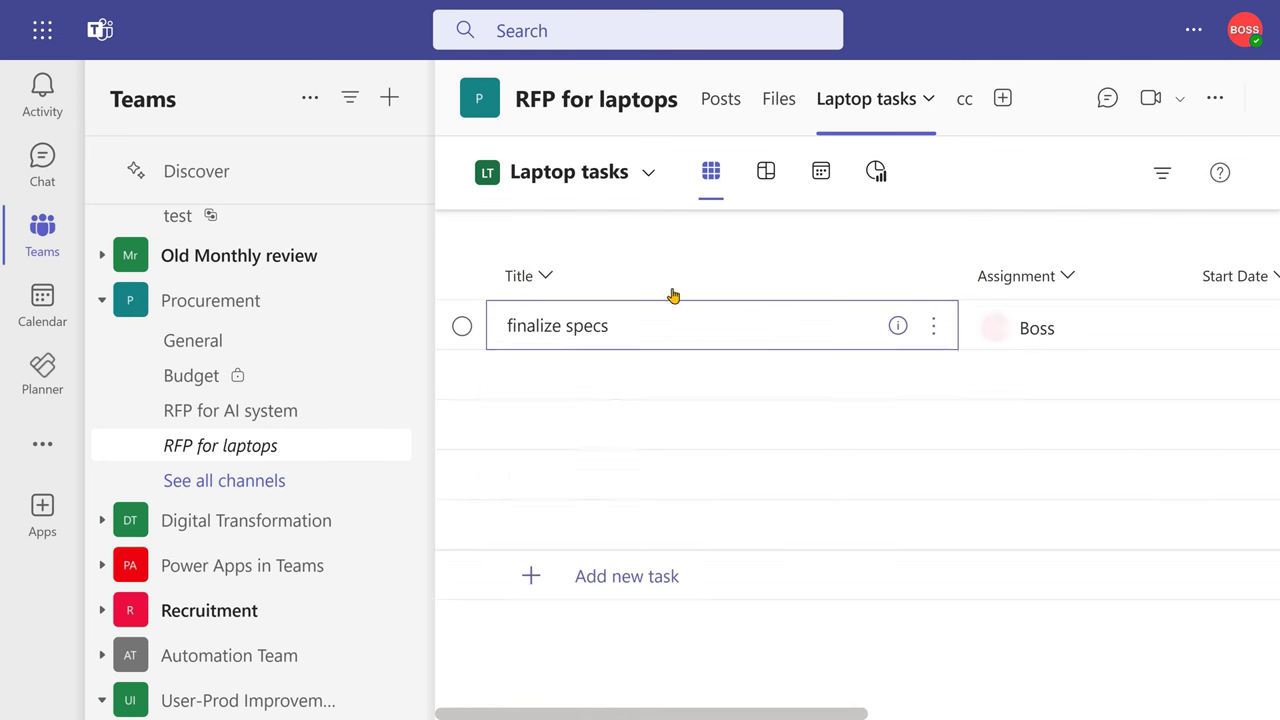
pyautogui.click(817, 174)
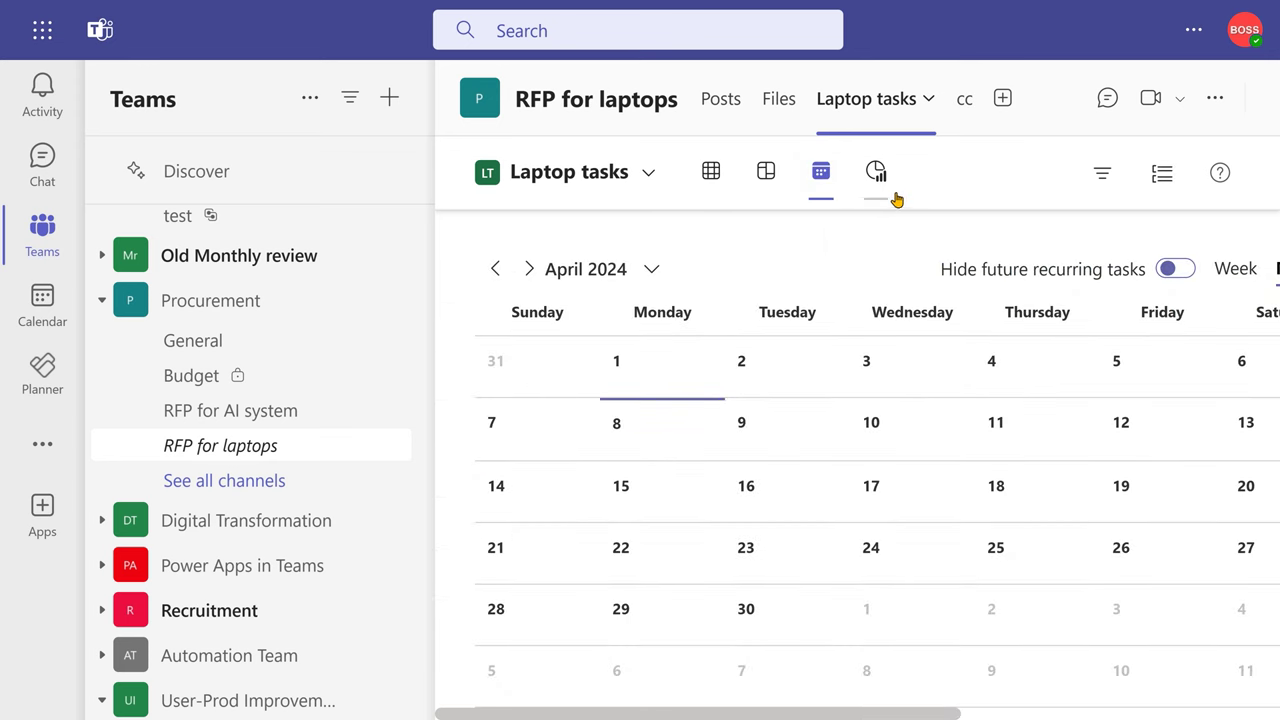